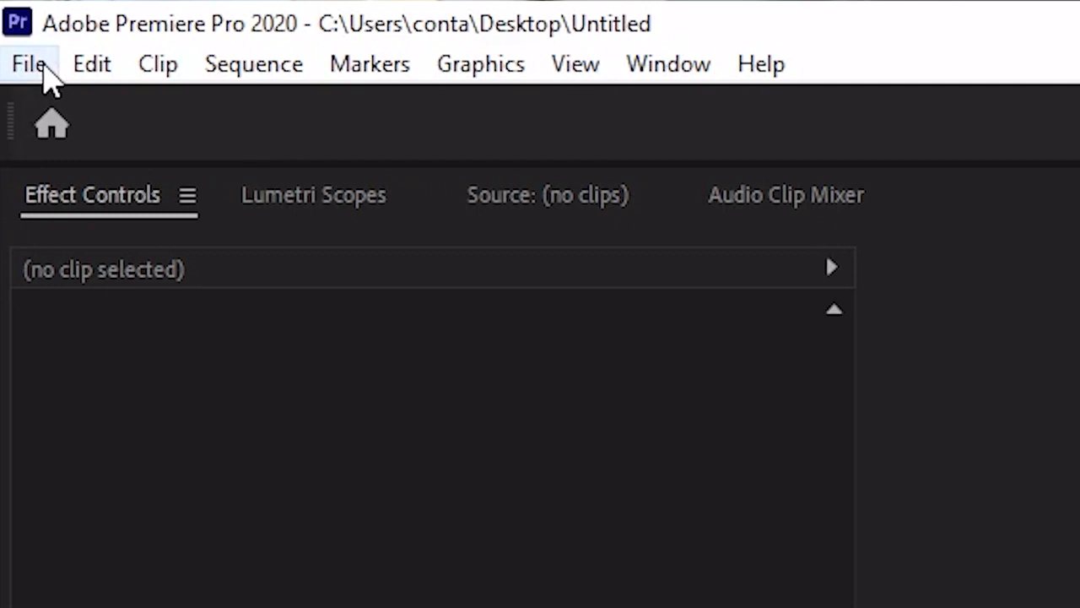
# - Open the General preferences
pyautogui.click(76, 66)
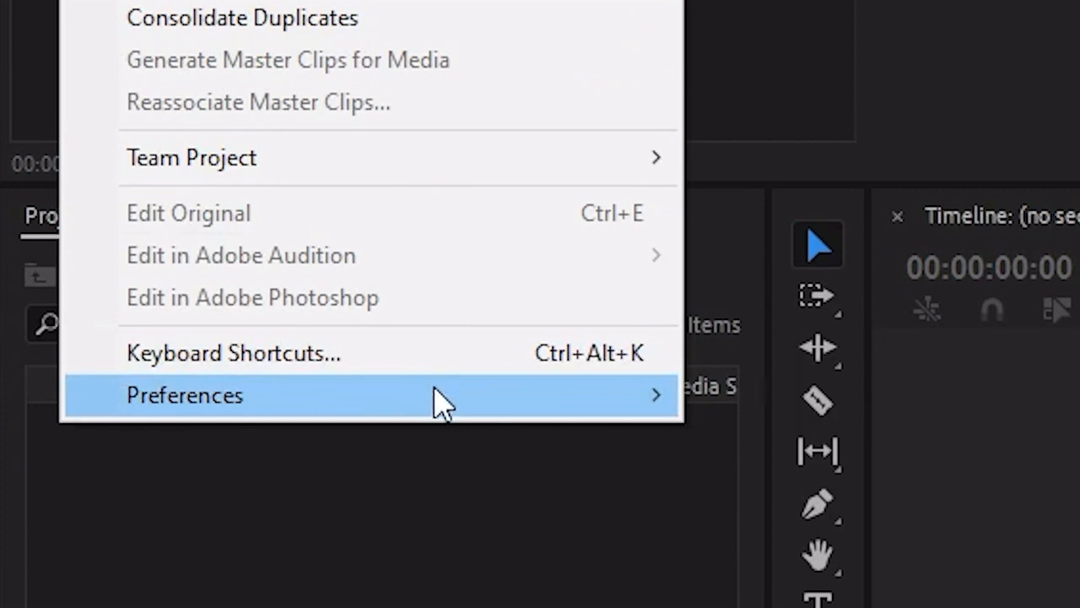
pyautogui.moveTo(437, 391)
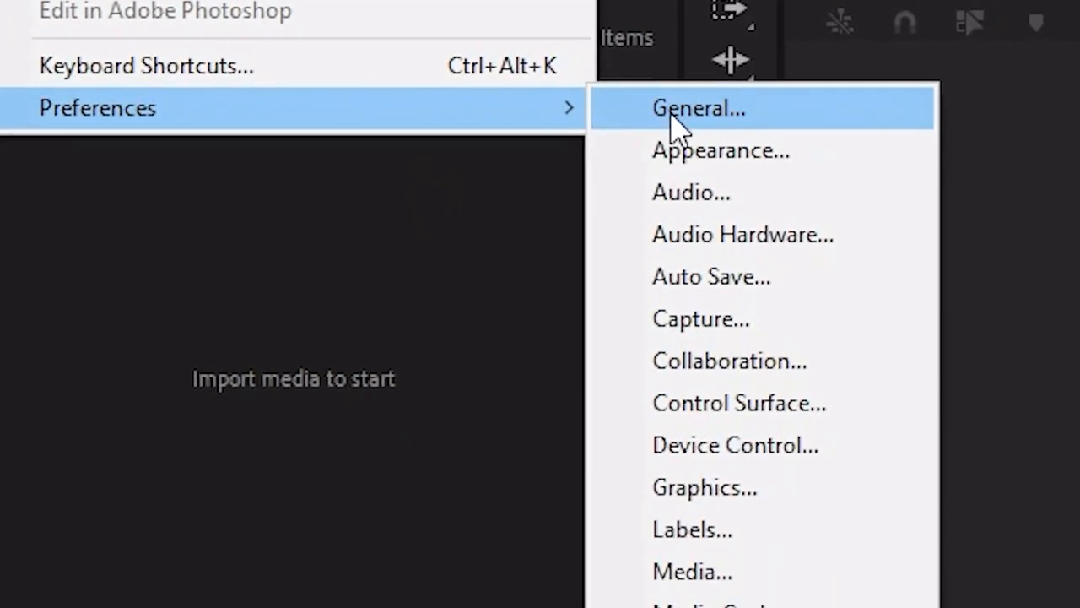
pyautogui.click(747, 113)
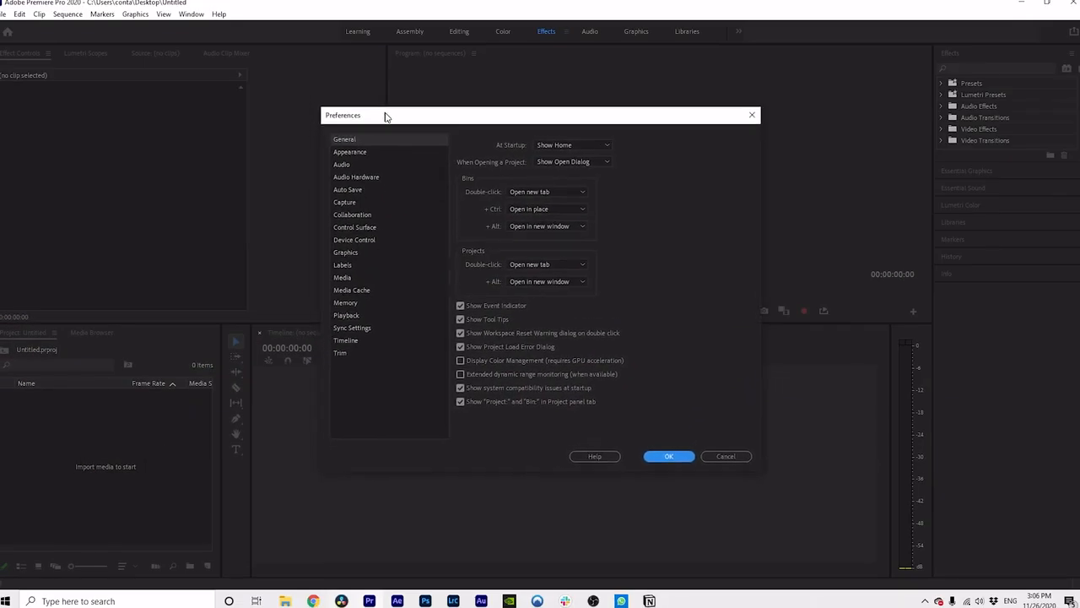
pyautogui.moveTo(385, 117); pyautogui.dragTo(399, 123)
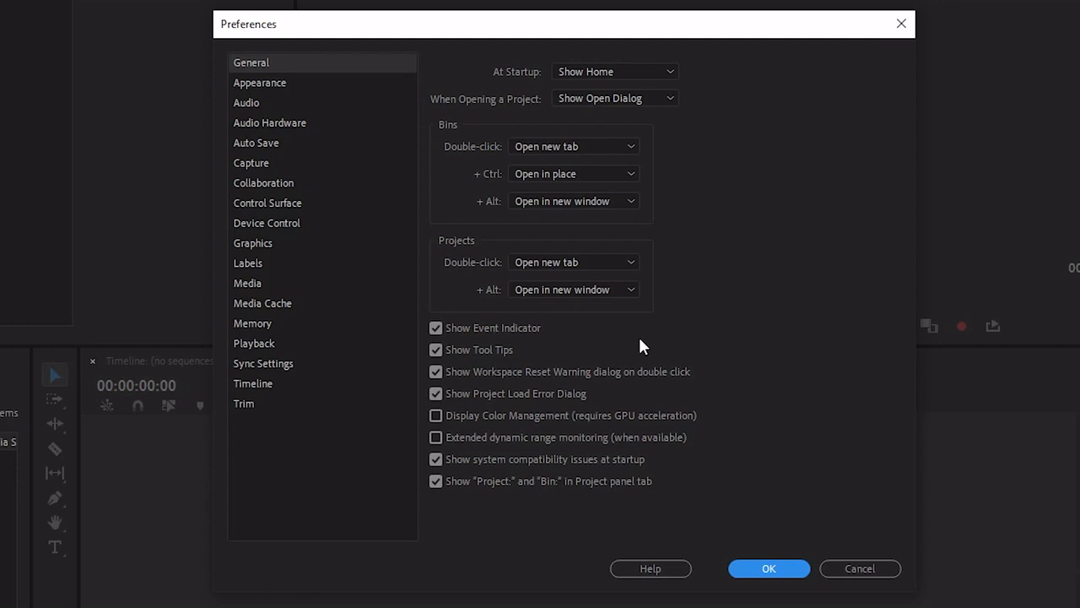
# - Try the lightest interface brightness in the Appearance preferences and return it to the darkest setting
pyautogui.click(325, 86)
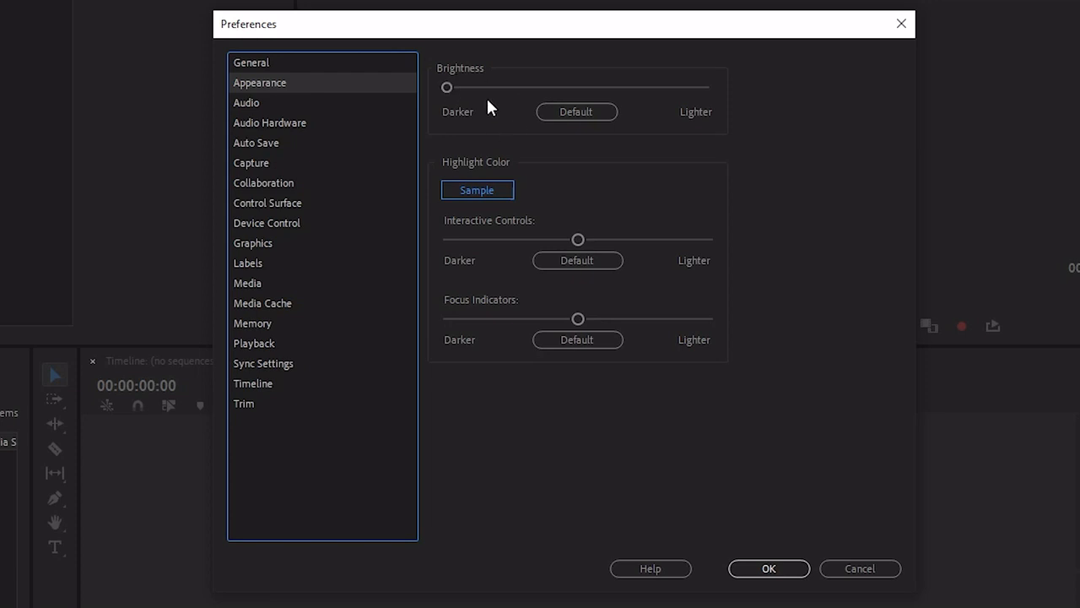
pyautogui.moveTo(443, 87); pyautogui.dragTo(710, 90)
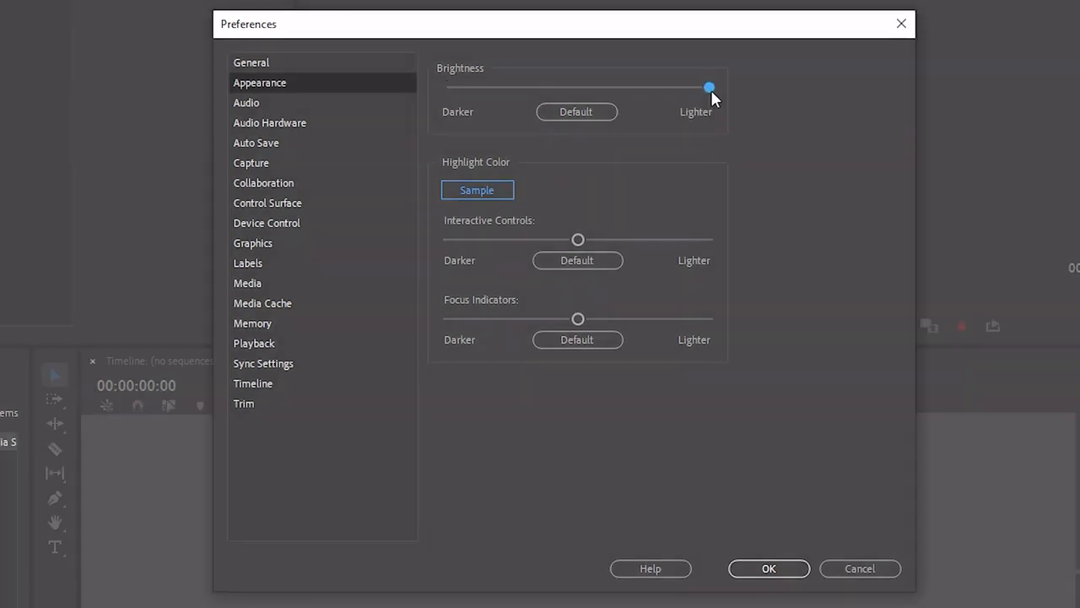
pyautogui.moveTo(599, 90); pyautogui.dragTo(435, 86)
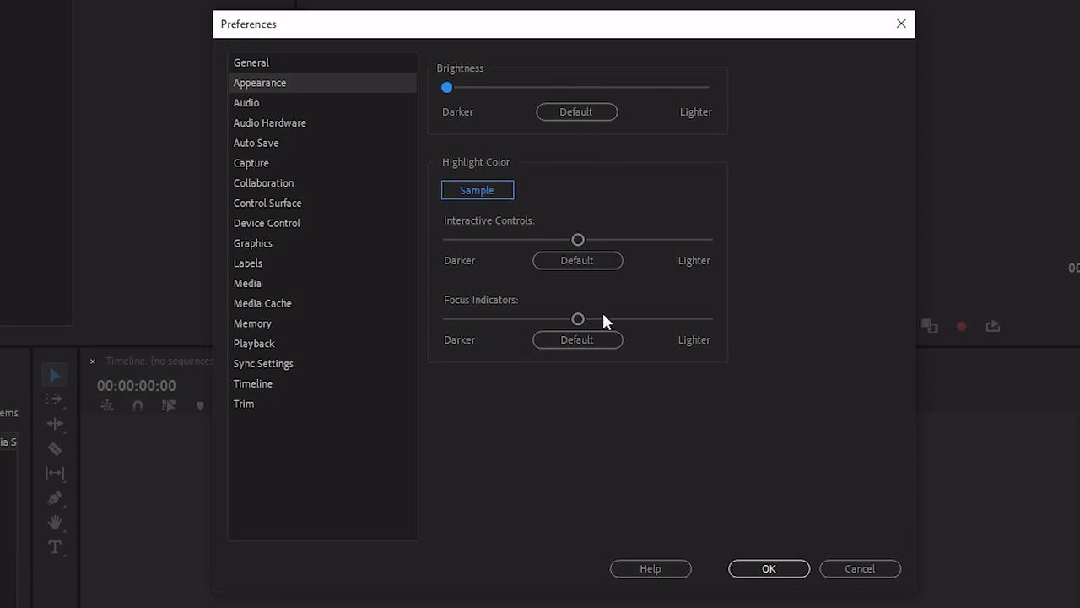
# - Review the Audio preferences and the latency options in the Audio Hardware preferences
pyautogui.click(264, 103)
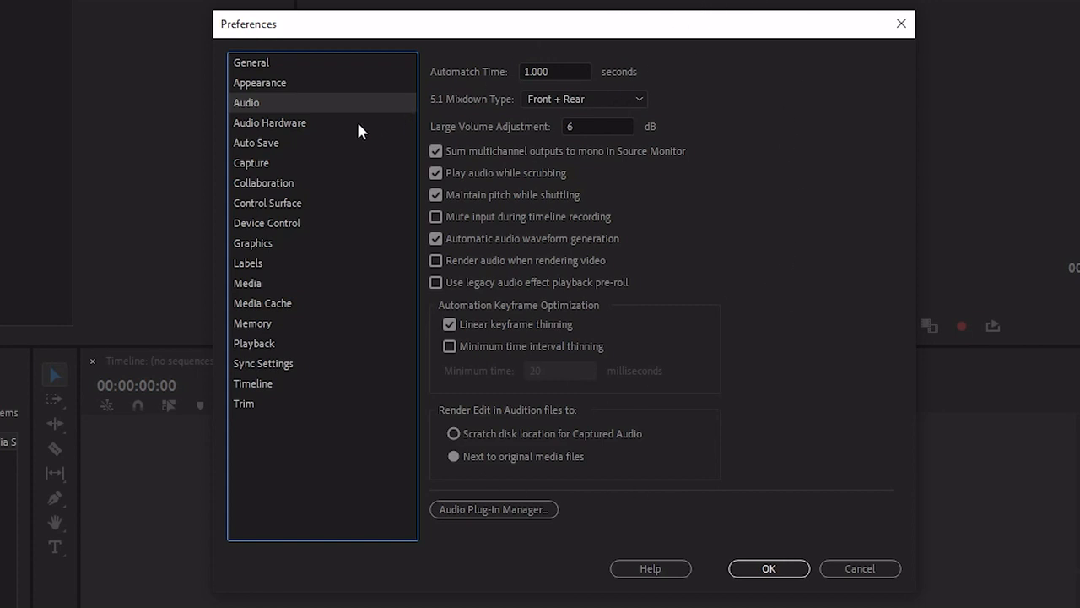
pyautogui.click(319, 125)
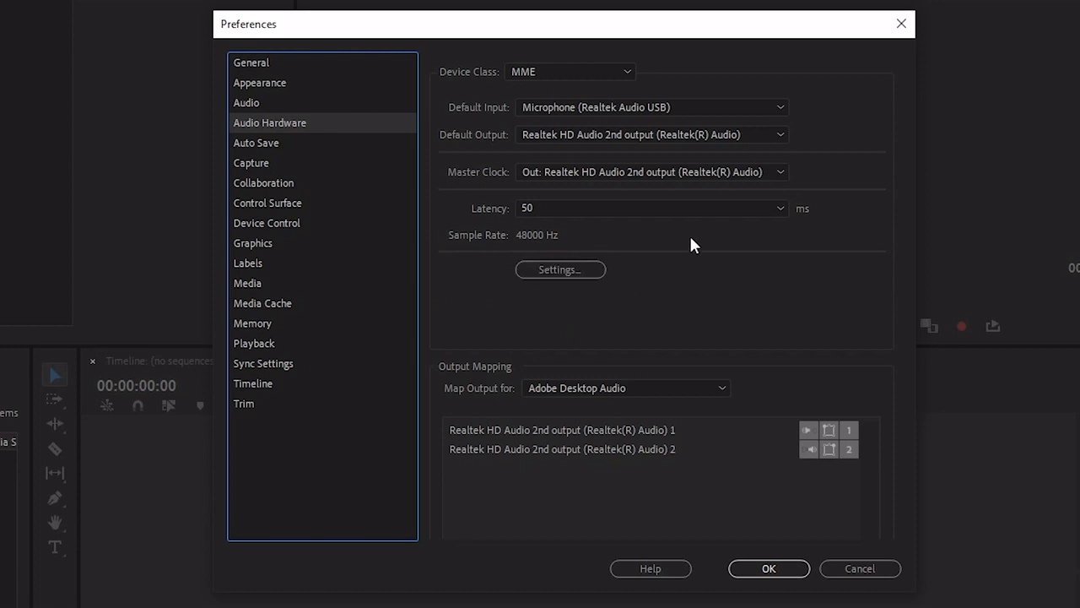
pyautogui.click(682, 205)
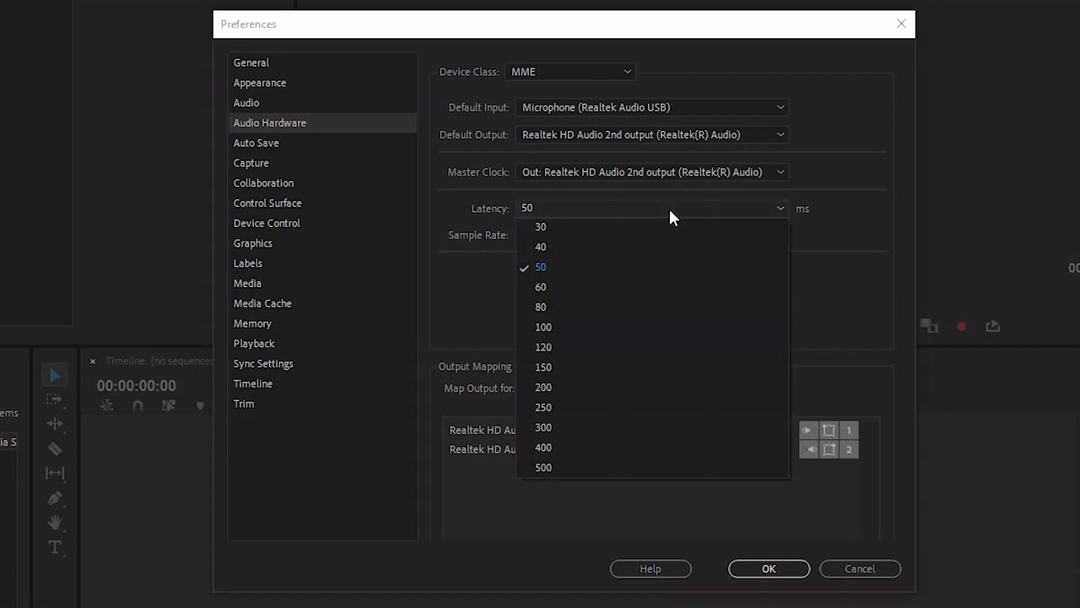
pyautogui.click(612, 208)
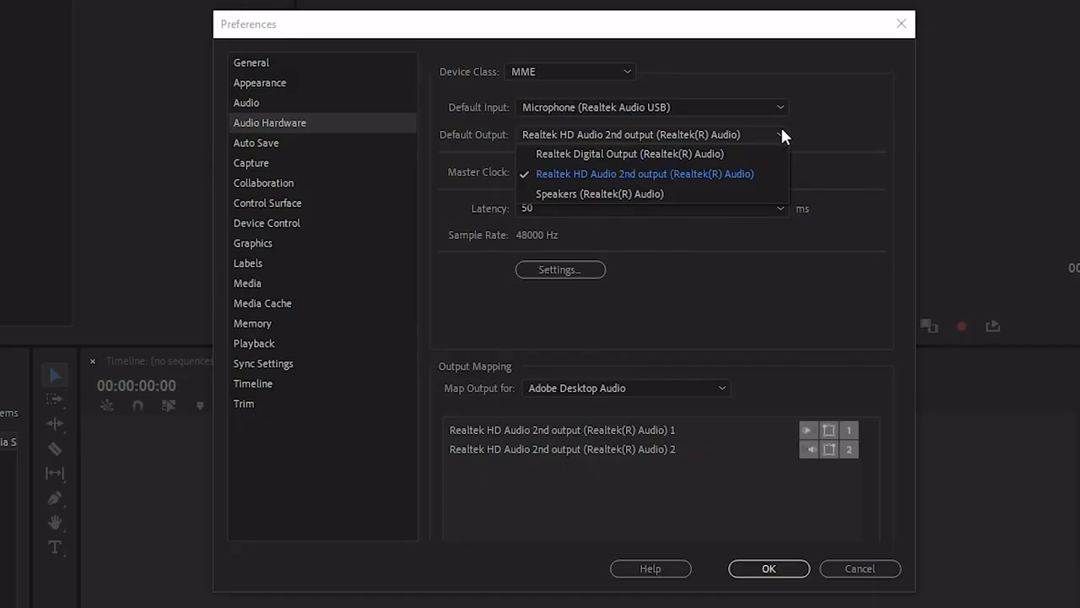
# - Select Realtek HD Audio 2nd output (Realtek(R) Audio) as the default output and 50 ms as the latency
pyautogui.click(669, 130)
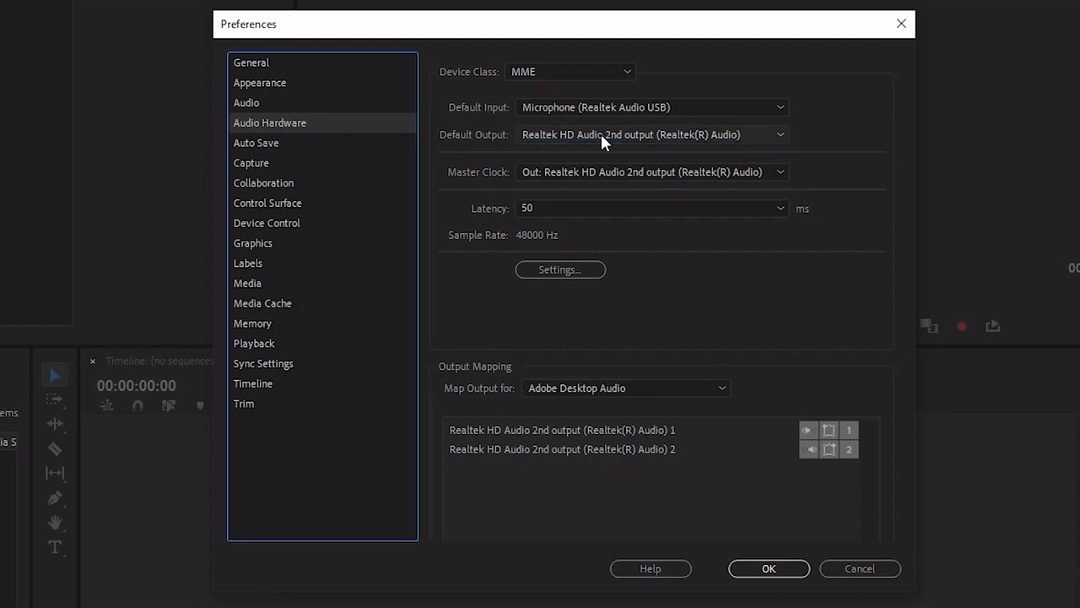
pyautogui.click(627, 131)
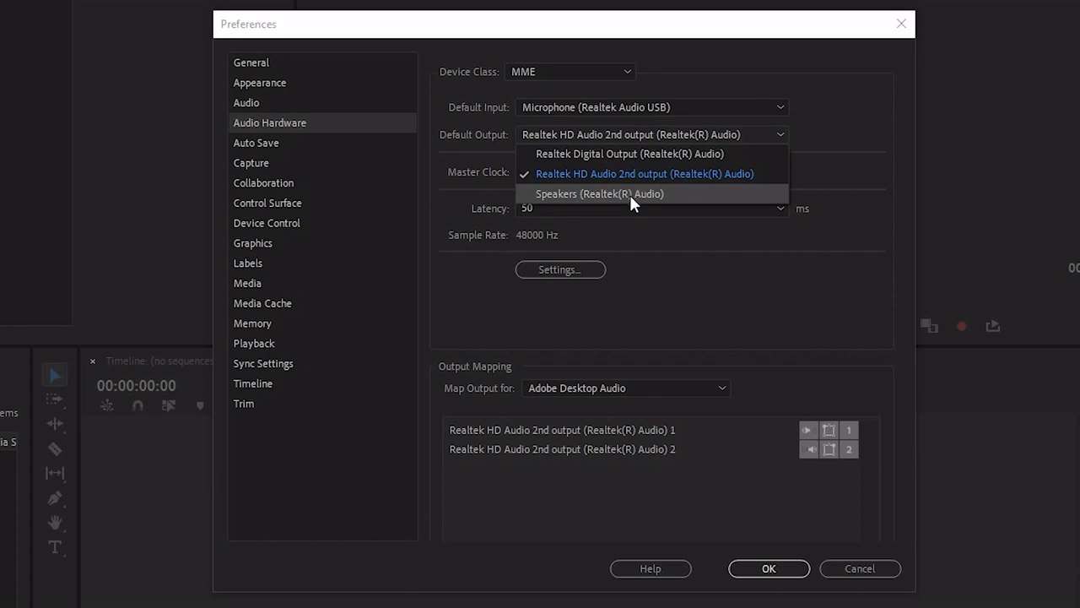
pyautogui.click(578, 179)
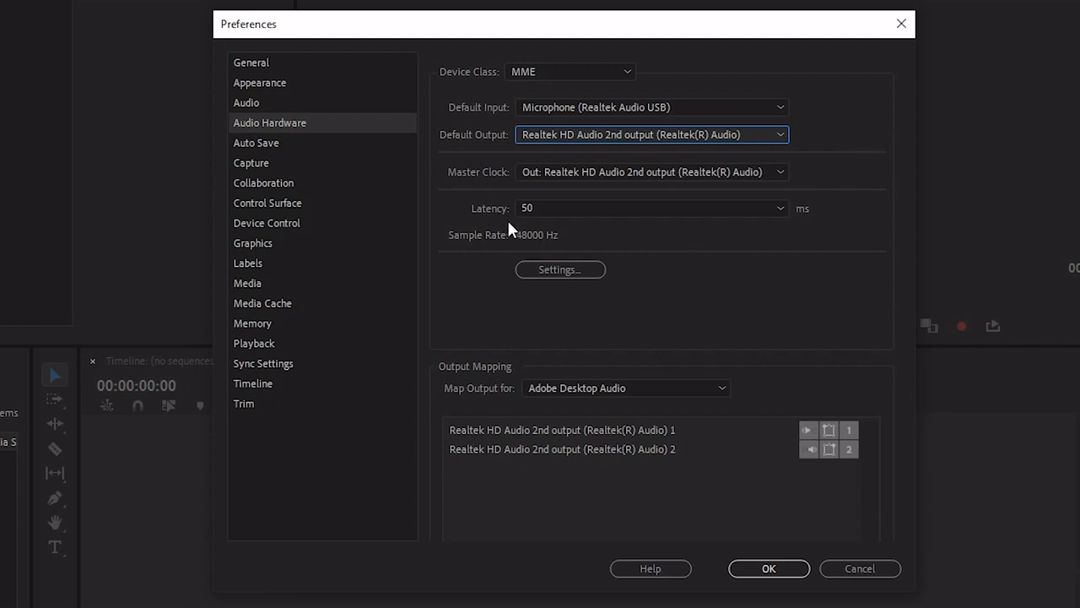
pyautogui.click(771, 208)
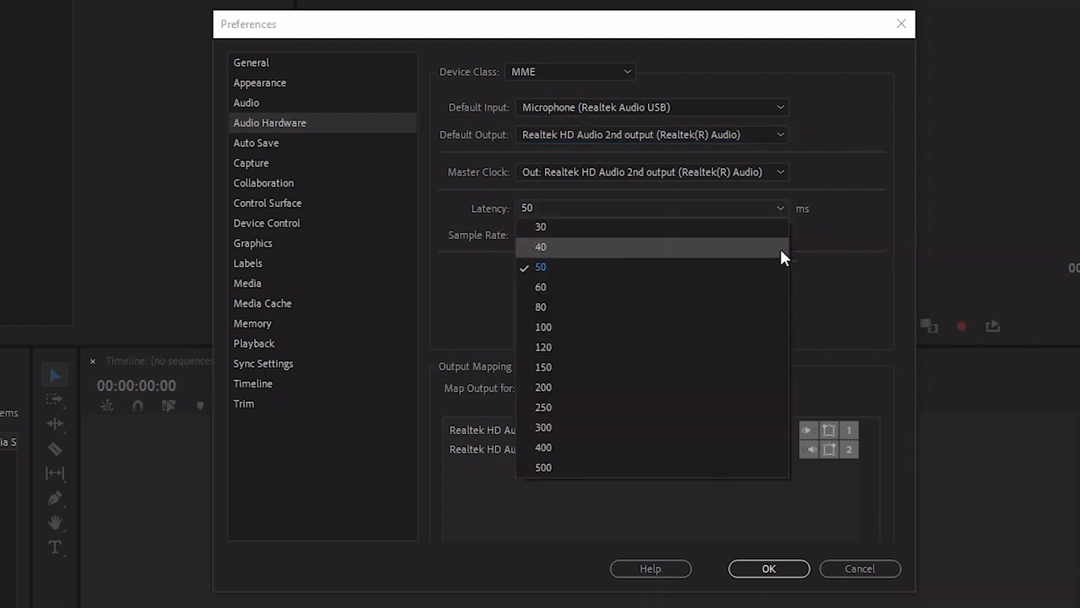
pyautogui.click(734, 271)
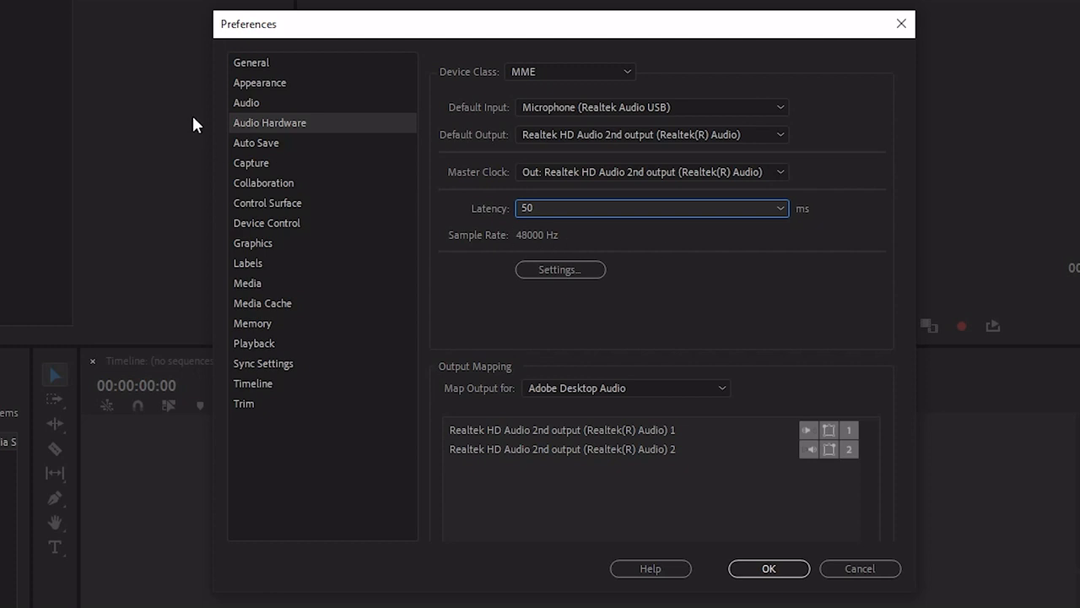
# - In the Auto Save preferences, try a 3-minute save interval, restore it to 6 minutes, and check the maximum project versions
pyautogui.click(261, 143)
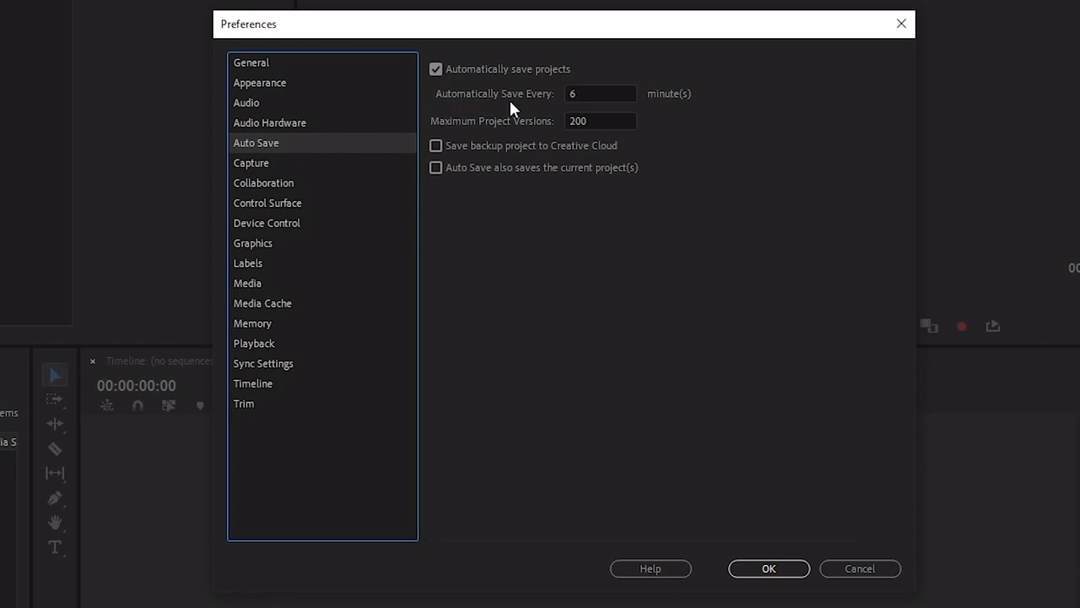
pyautogui.click(583, 93)
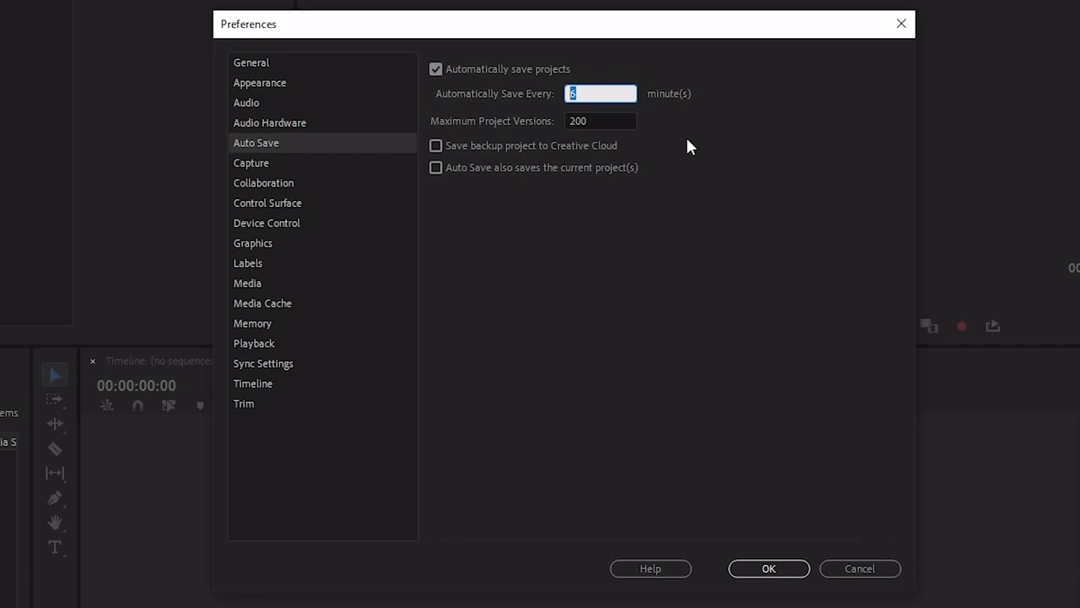
pyautogui.write('3')
pyautogui.moveTo(608, 93); pyautogui.dragTo(556, 94)
pyautogui.click(671, 125)
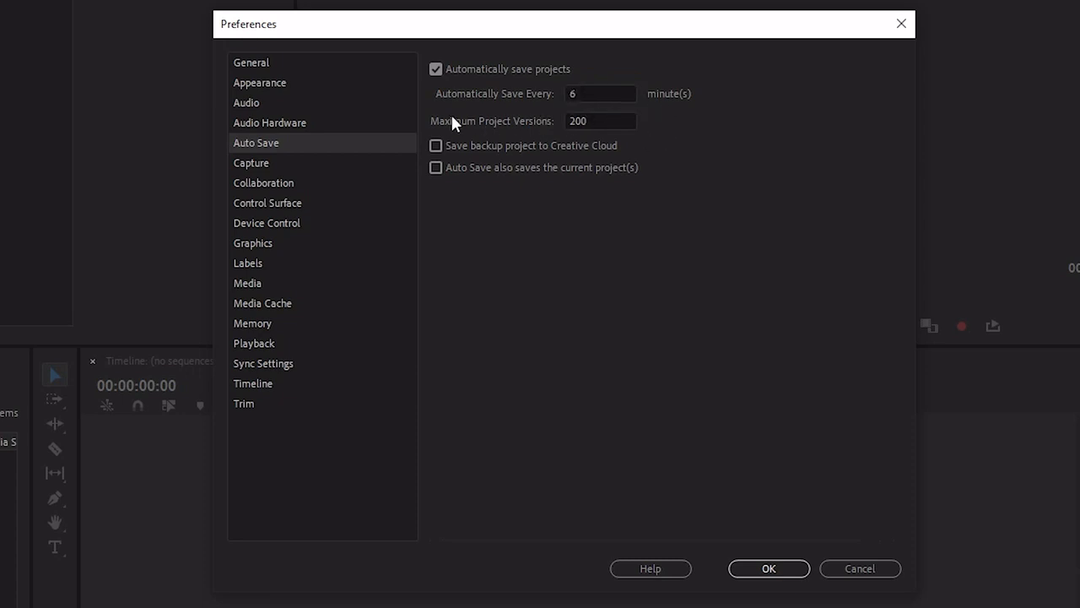
pyautogui.click(584, 120)
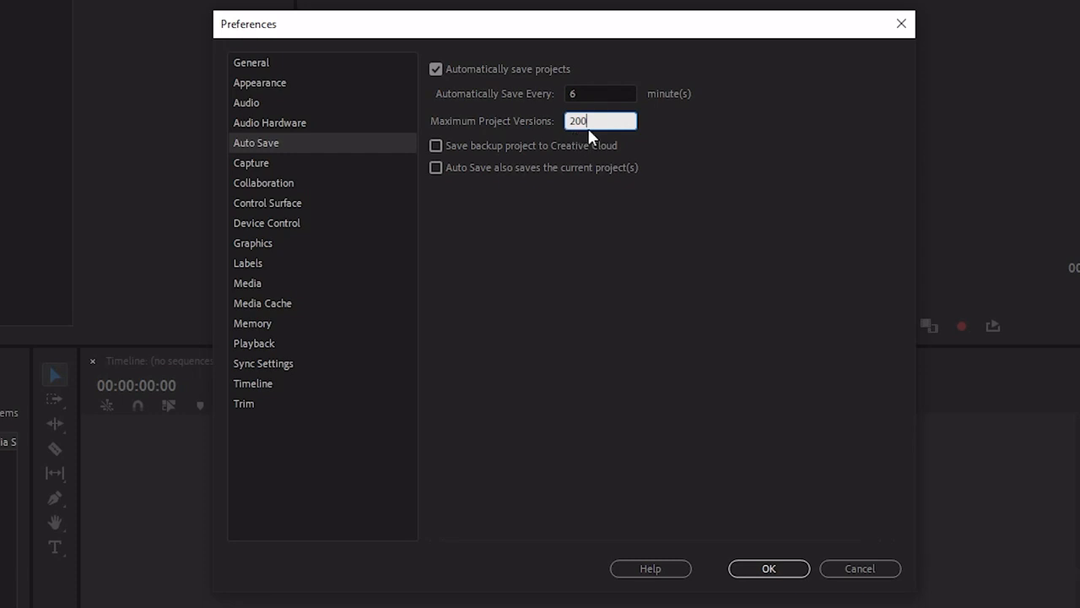
pyautogui.click(667, 152)
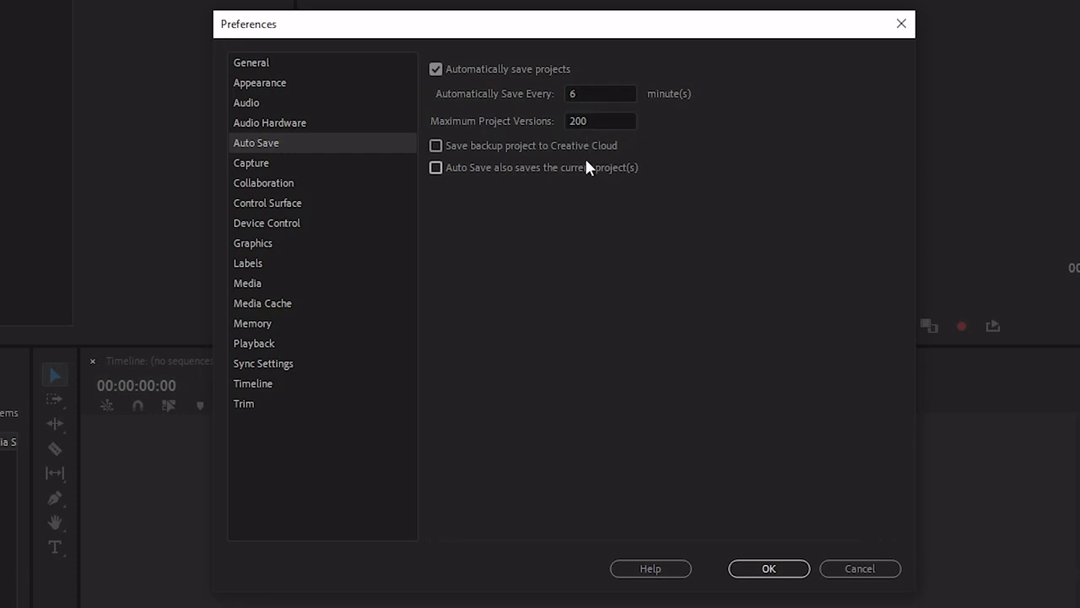
# - Review the preferences from Capture to Device Control and set the Graphics text engine to European and East Asian
pyautogui.click(306, 165)
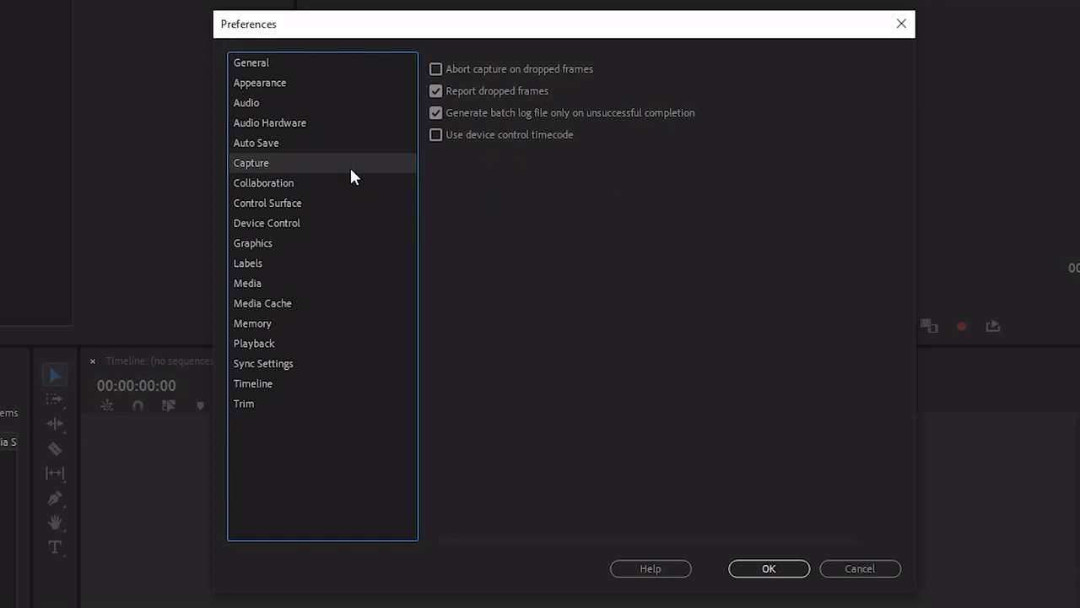
pyautogui.click(303, 181)
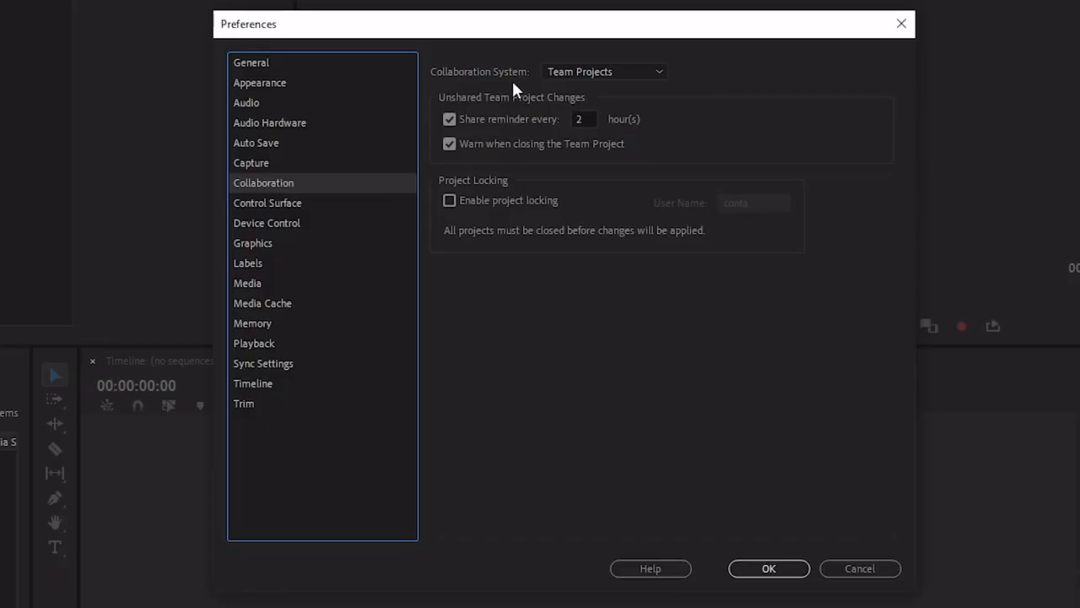
pyautogui.click(363, 205)
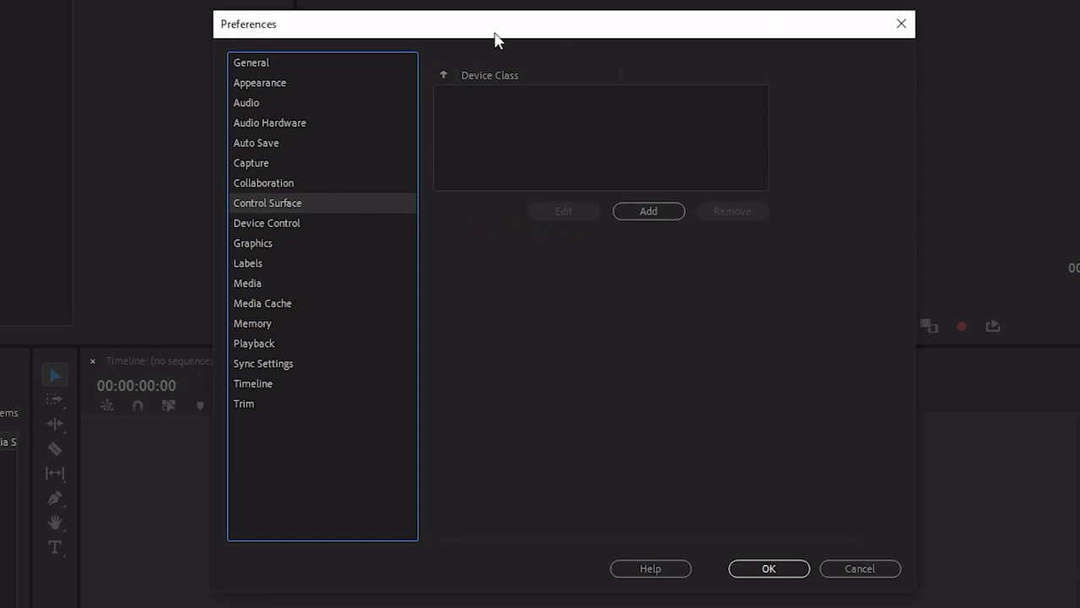
pyautogui.click(317, 223)
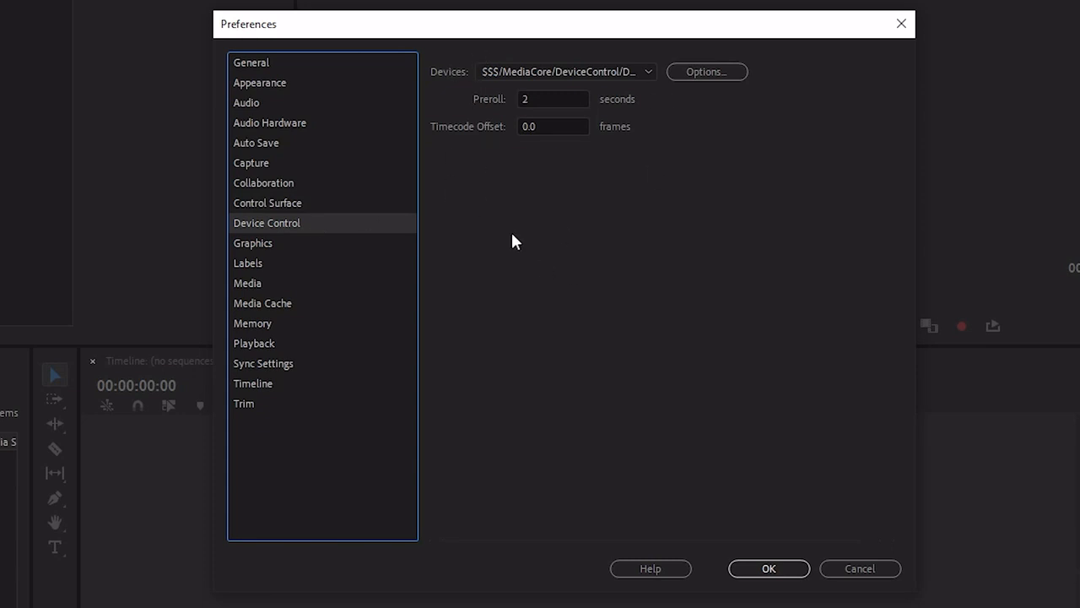
pyautogui.click(309, 245)
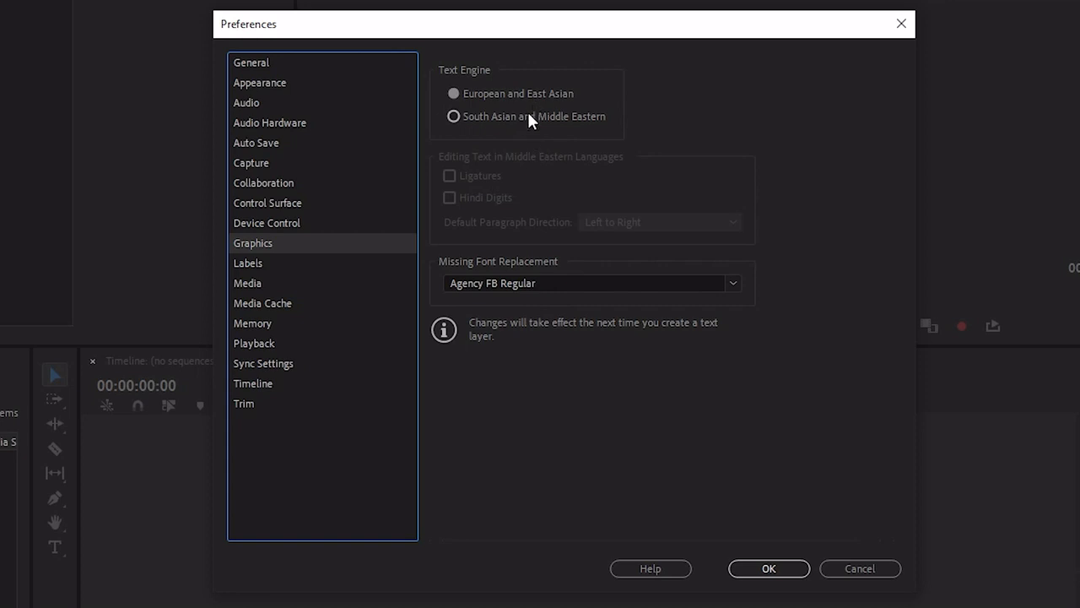
pyautogui.click(481, 93)
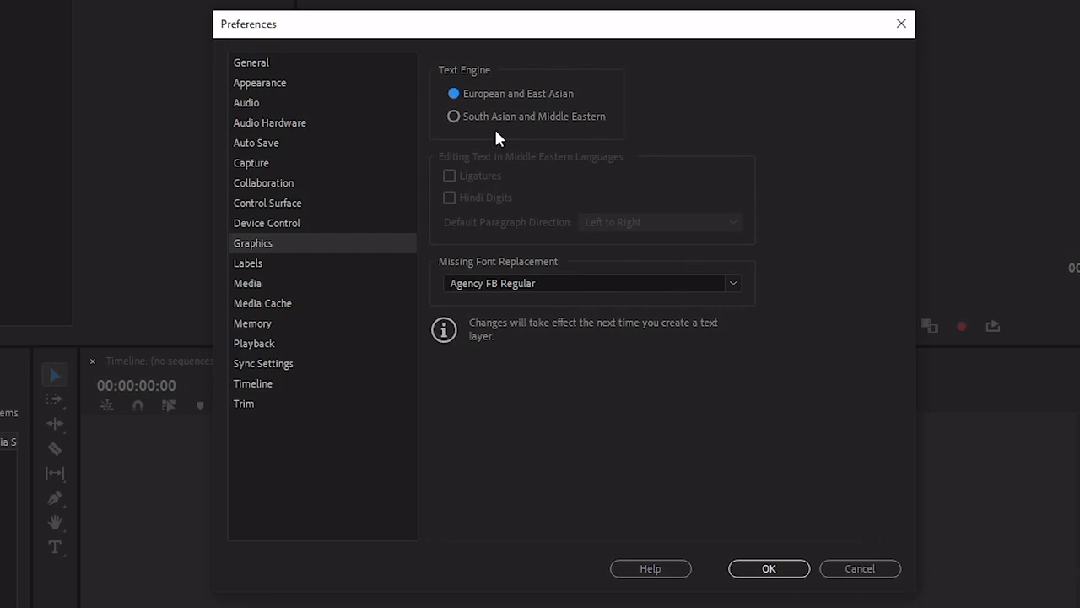
# - Rename the Violet label color as Interviews in the Labels preferences
pyautogui.click(279, 262)
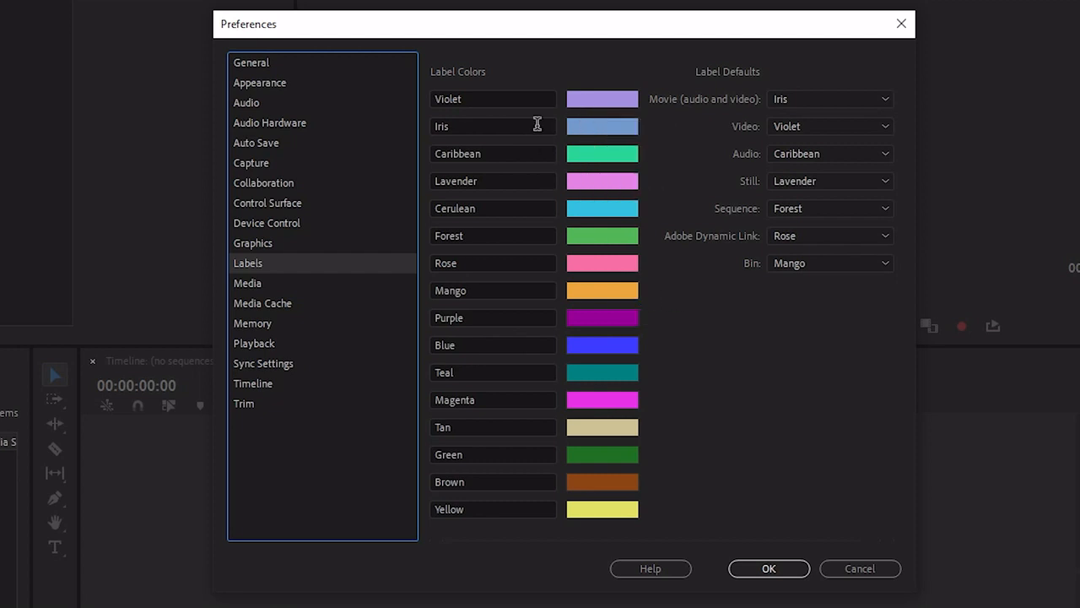
pyautogui.click(501, 99)
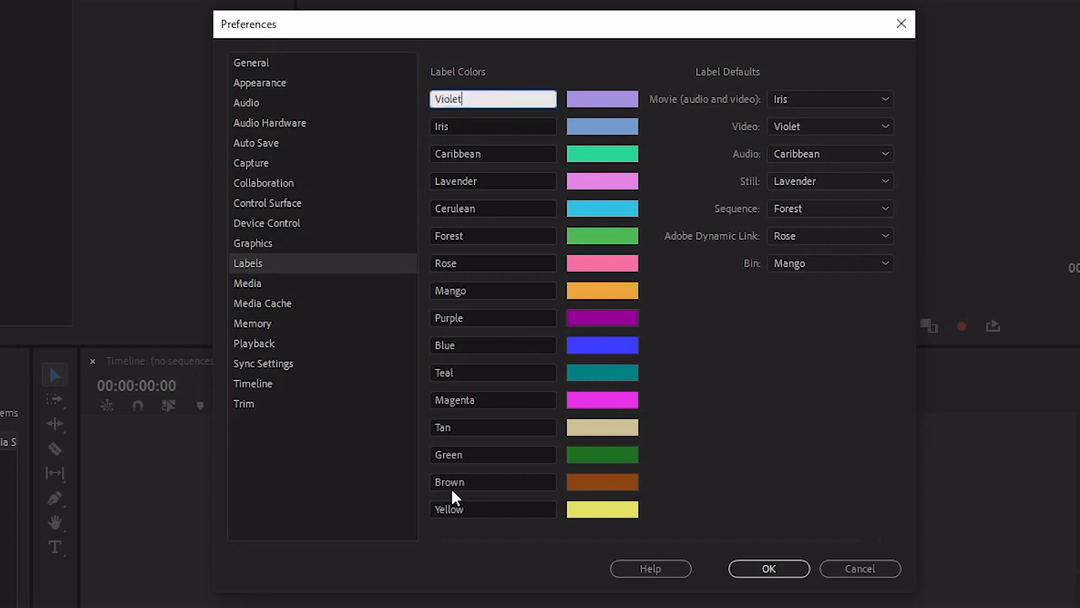
pyautogui.moveTo(465, 99); pyautogui.dragTo(423, 99)
pyautogui.write('Omterviews')
pyautogui.press('BackSpace')
pyautogui.press('BackSpace')
pyautogui.press('BackSpace')
pyautogui.press('BackSpace')
pyautogui.press('BackSpace')
pyautogui.press('BackSpace')
pyautogui.press('BackSpace')
pyautogui.press('BackSpace')
pyautogui.press('BackSpace')
pyautogui.press('BackSpace')
pyautogui.write('Interviews')
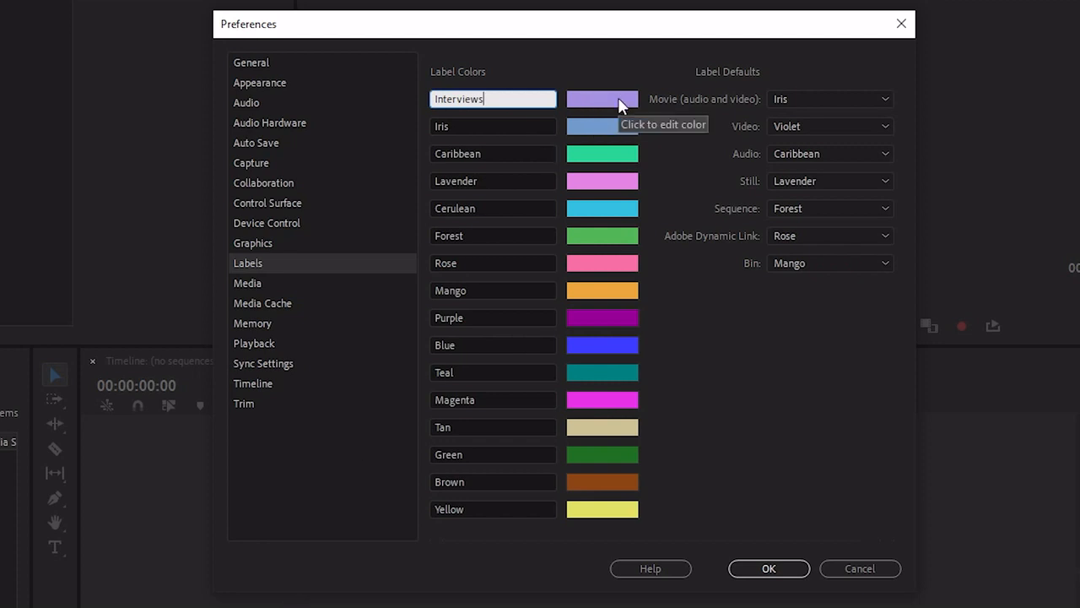
# - Clear the name of the first label color, leaving it blank
pyautogui.moveTo(522, 99); pyautogui.dragTo(406, 103)
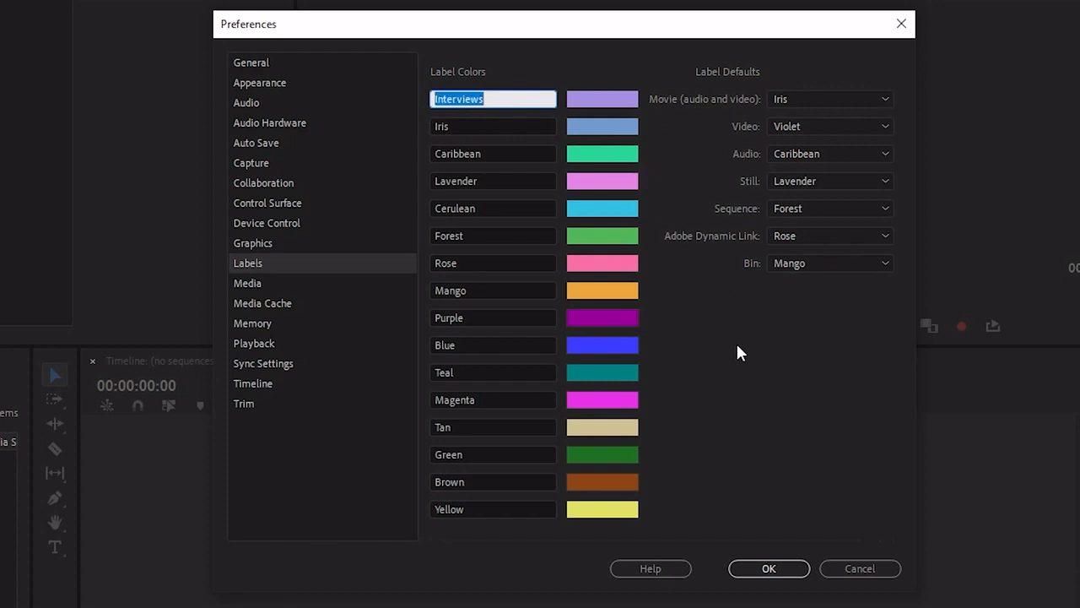
pyautogui.press('Return')
pyautogui.click(517, 99)
pyautogui.moveTo(511, 98); pyautogui.dragTo(394, 99)
pyautogui.press('BackSpace')
pyautogui.press('Return')
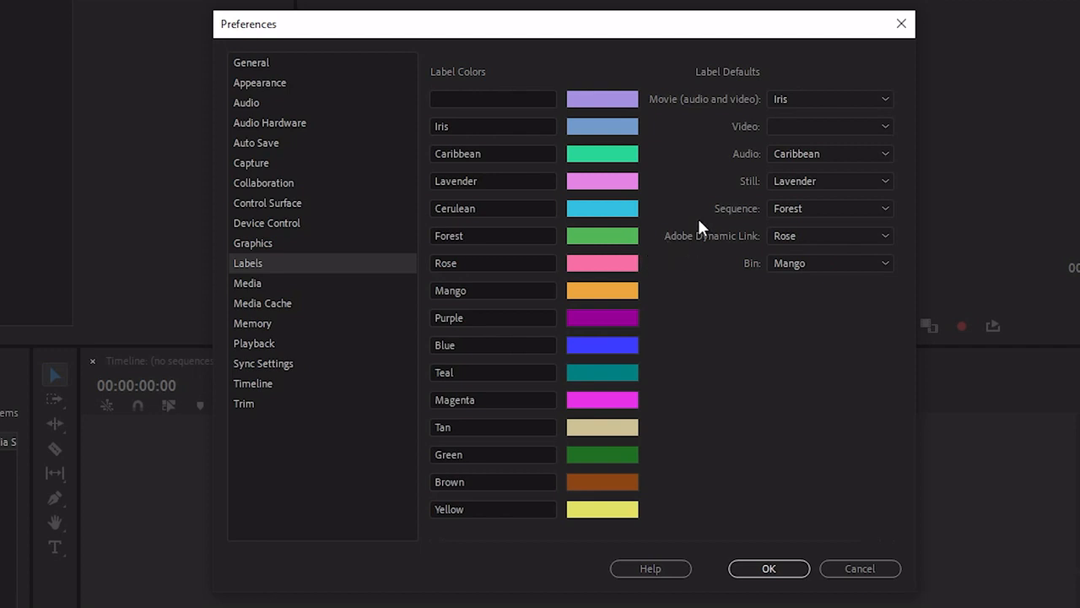
# - Examine the frame rate options for the Indeterminate Media Timebase in the Media preferences
pyautogui.click(296, 283)
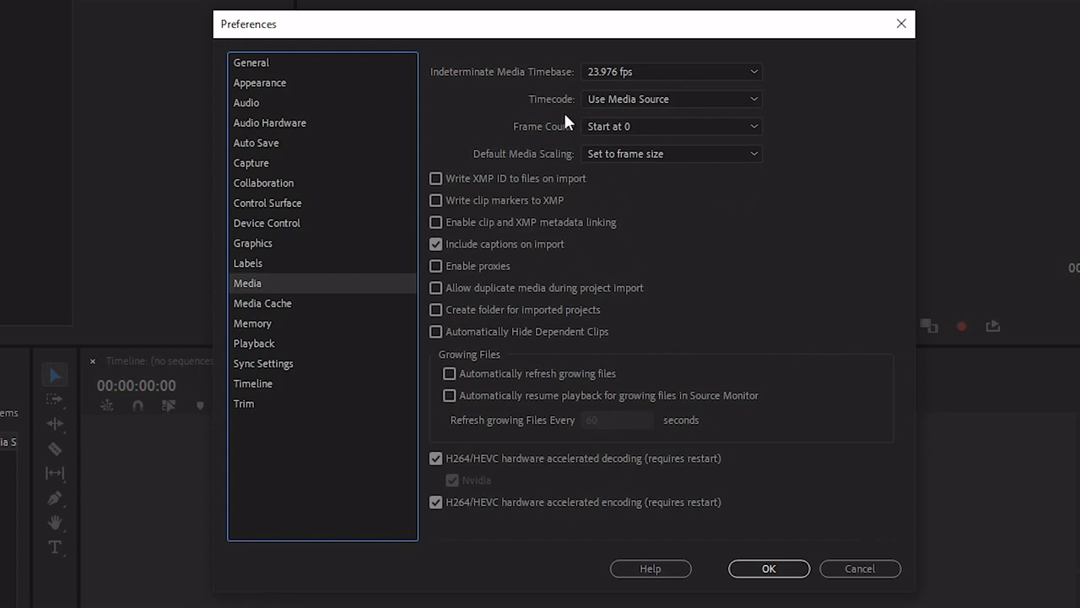
pyautogui.click(659, 72)
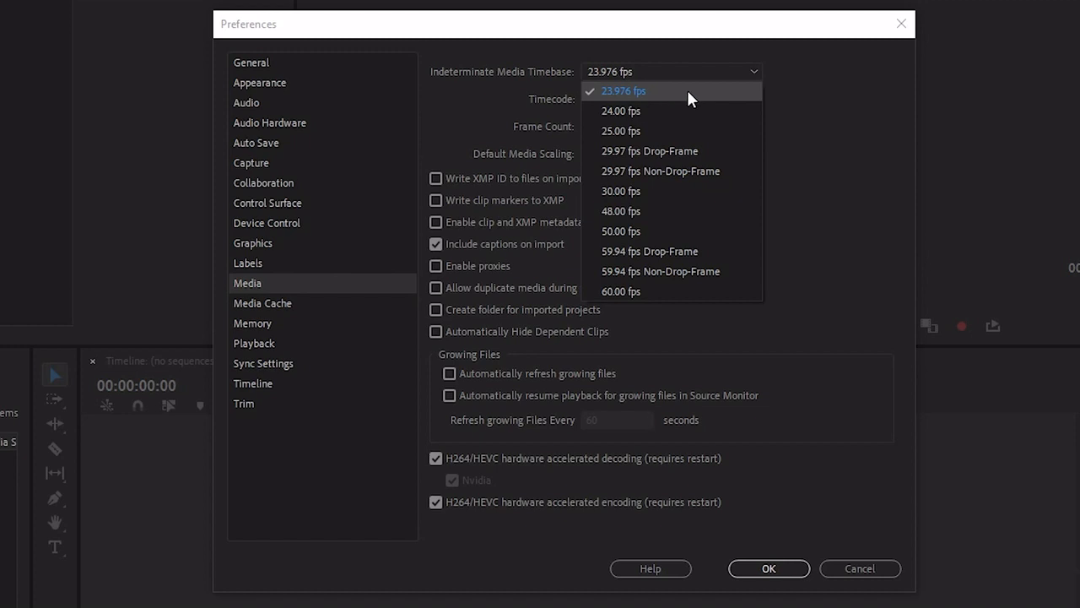
pyautogui.click(762, 71)
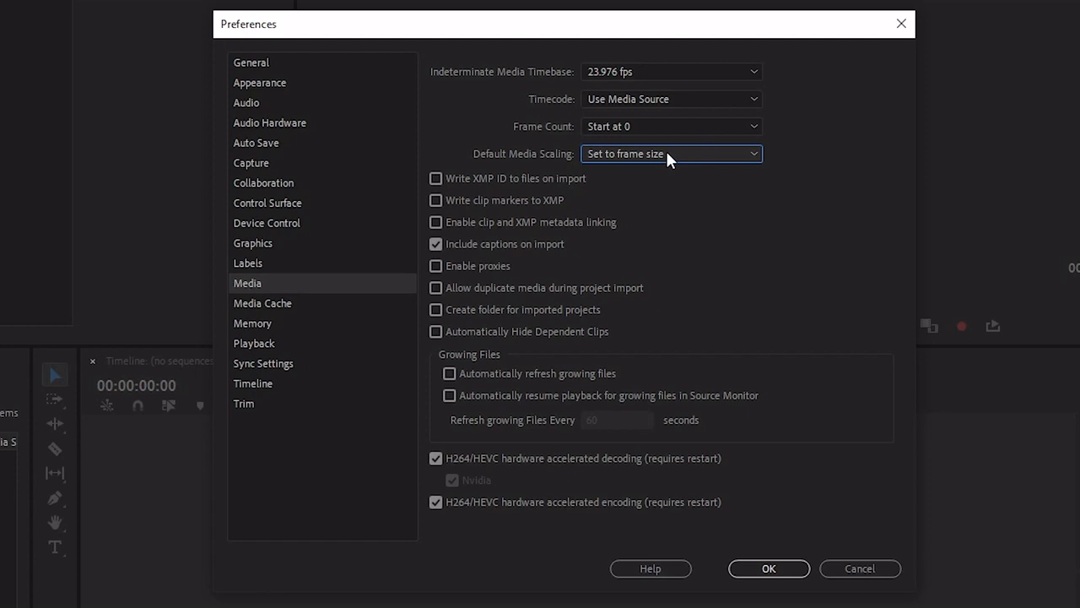
# - Set Default Media Scaling to Set to frame size in the Media preferences
pyautogui.click(667, 153)
pyautogui.click(655, 211)
# - Change the Media Cache Files location to the PREMIERE PRO folder inside EDITING on the Extreme SSD (D:)
pyautogui.click(297, 300)
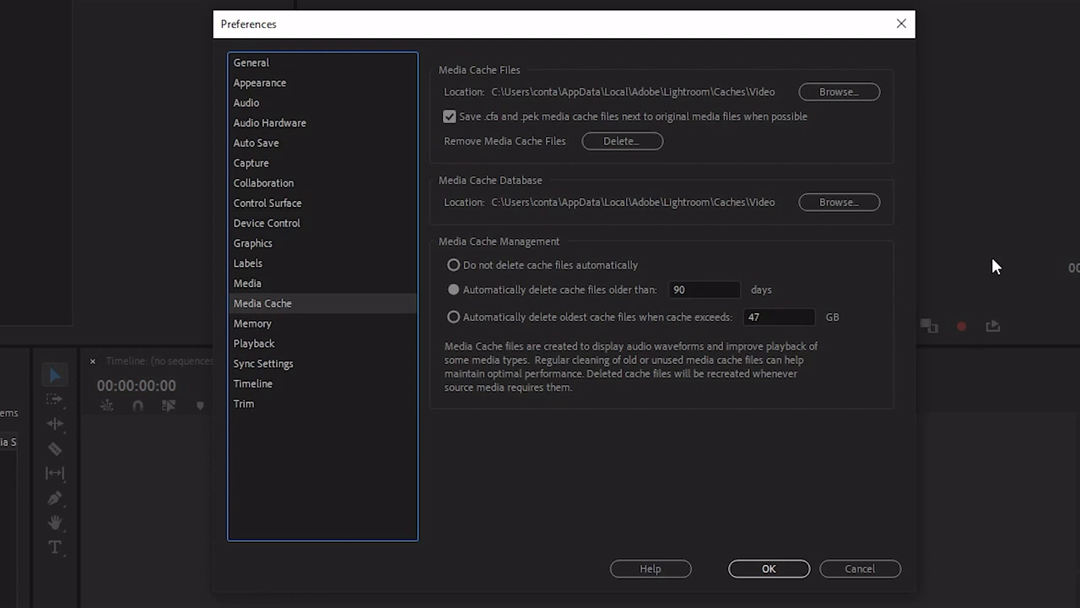
pyautogui.click(852, 93)
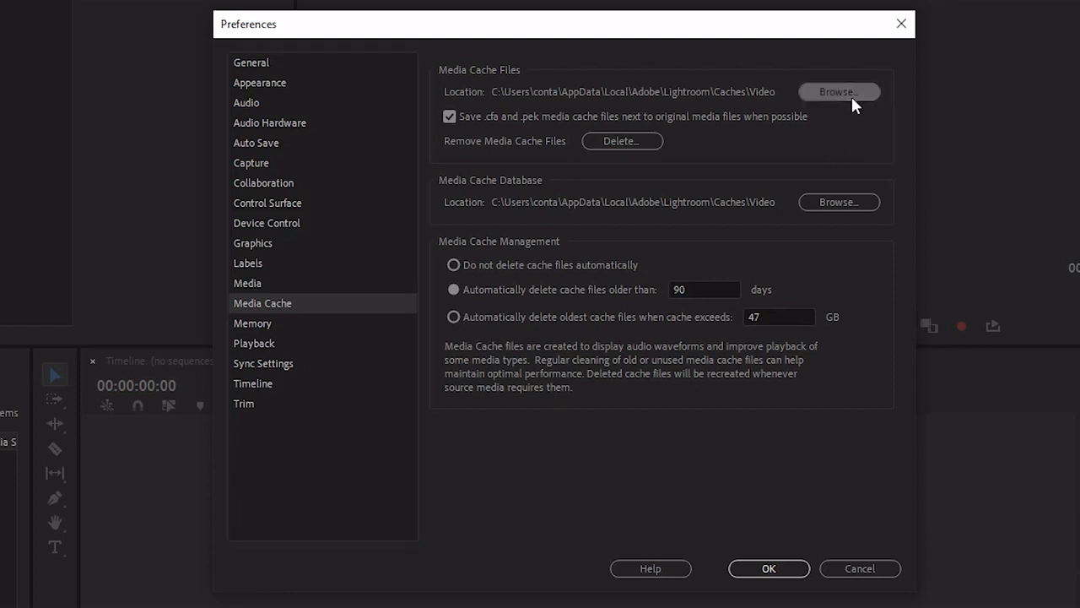
pyautogui.scroll(-1, 316, 311)
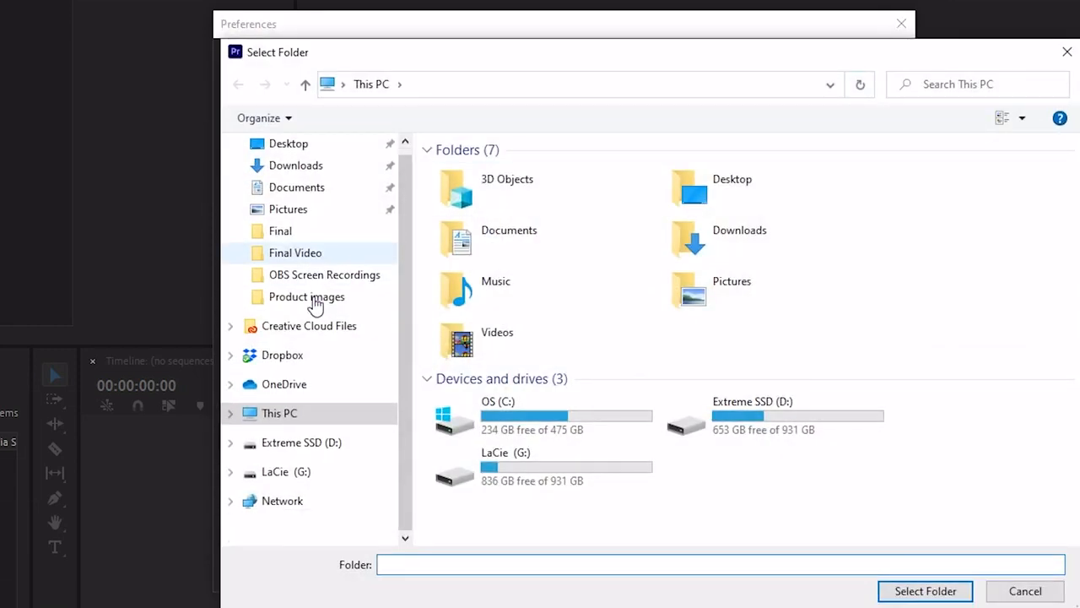
pyautogui.click(301, 446)
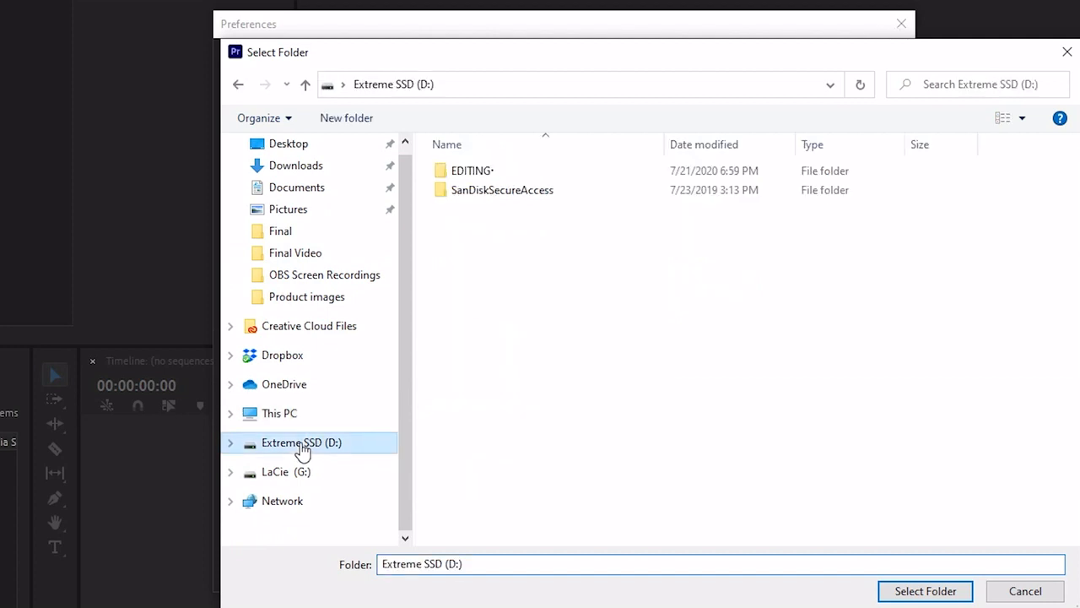
pyautogui.doubleClick(517, 171)
pyautogui.doubleClick(514, 247)
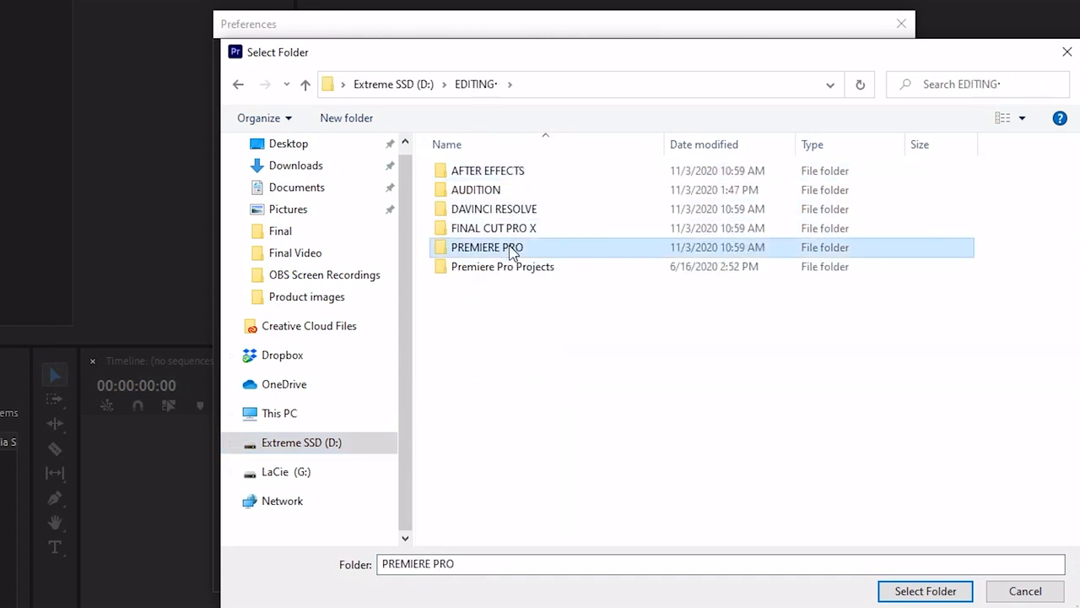
pyautogui.click(945, 591)
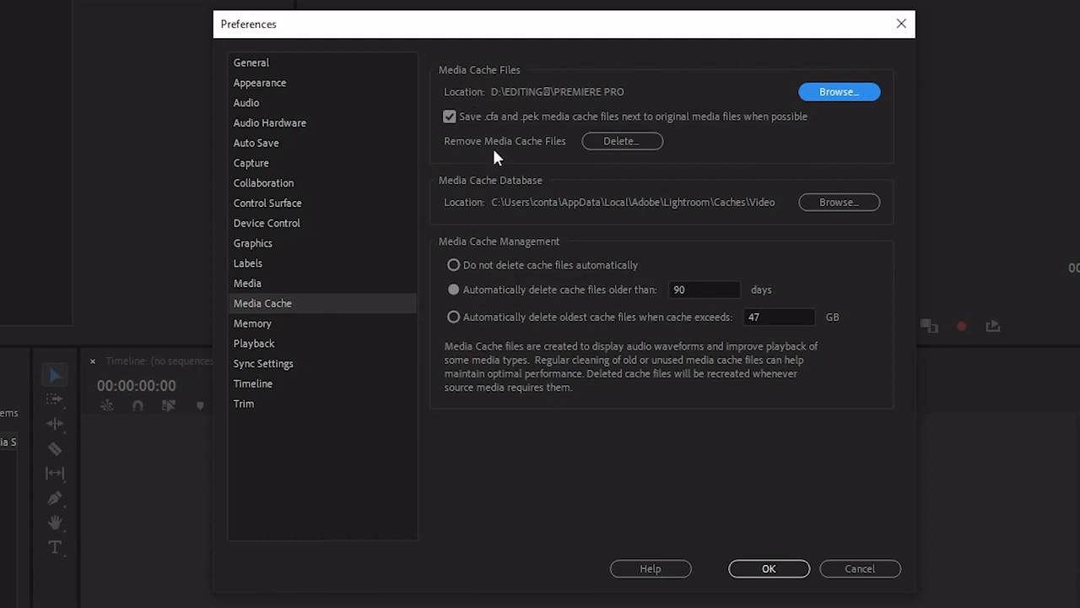
# - Delete the unused media cache files and examine the age limit for automatic cache deletion
pyautogui.click(613, 140)
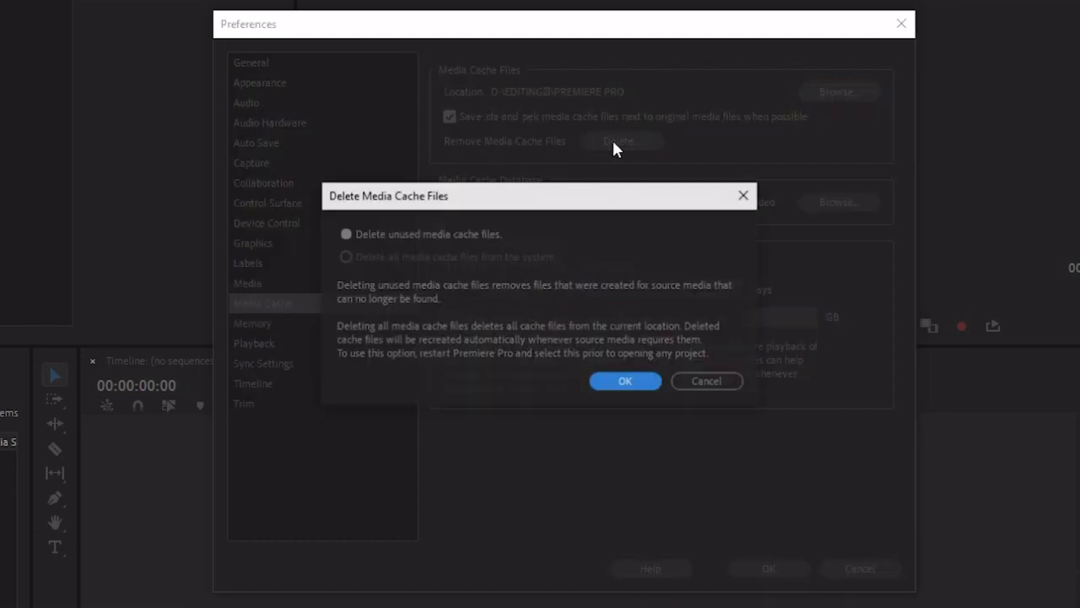
pyautogui.click(636, 385)
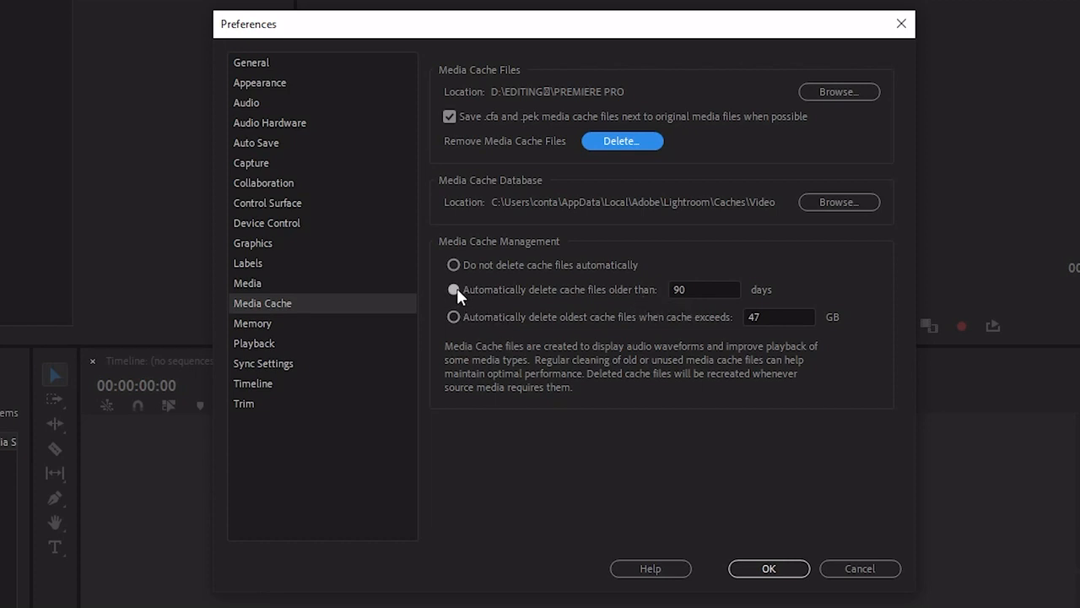
pyautogui.click(697, 289)
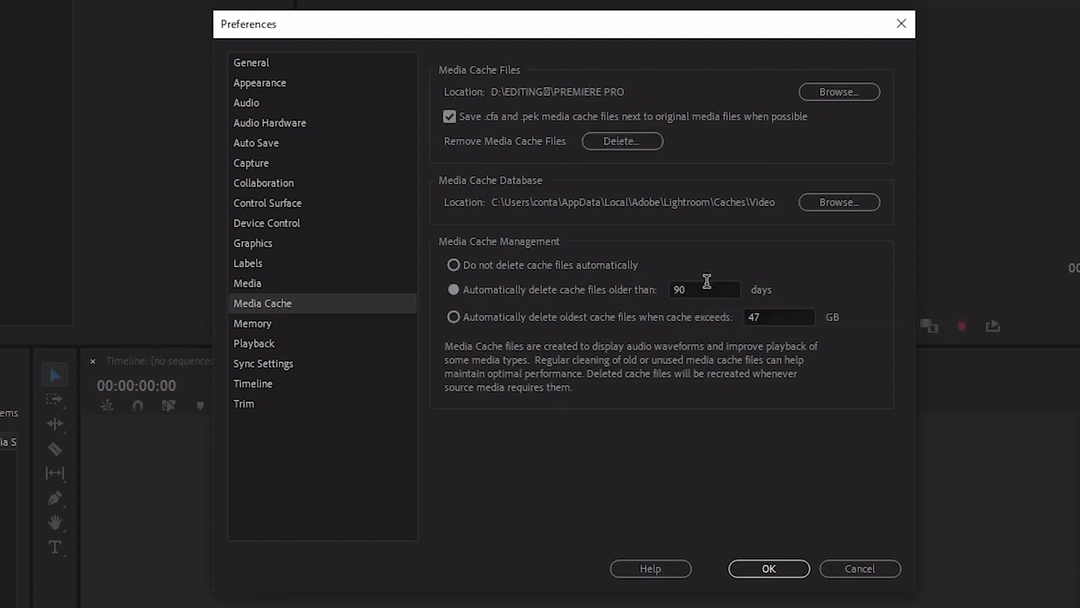
# - In the Memory preferences, reserve 3 GB of RAM for other applications and optimize rendering for Performance
pyautogui.click(278, 328)
pyautogui.click(785, 112)
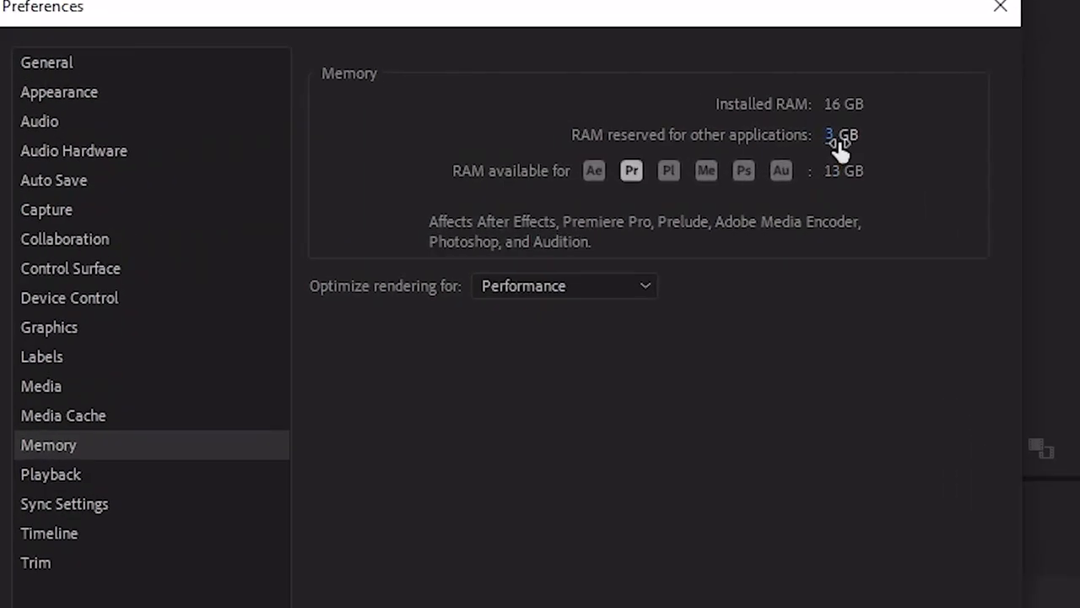
pyautogui.moveTo(895, 172); pyautogui.dragTo(960, 180)
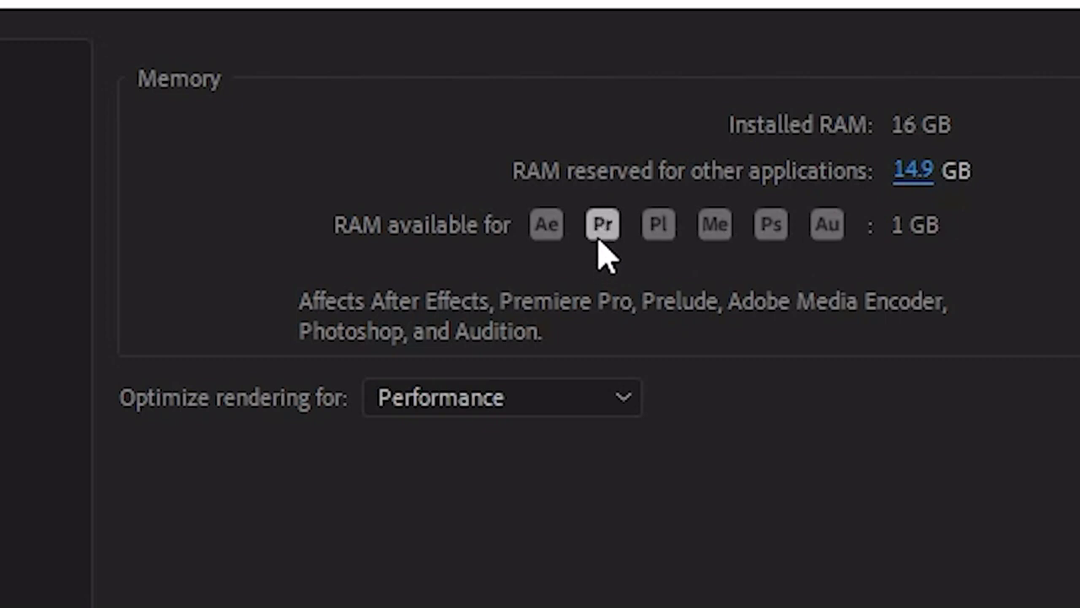
pyautogui.moveTo(926, 187); pyautogui.dragTo(439, 211)
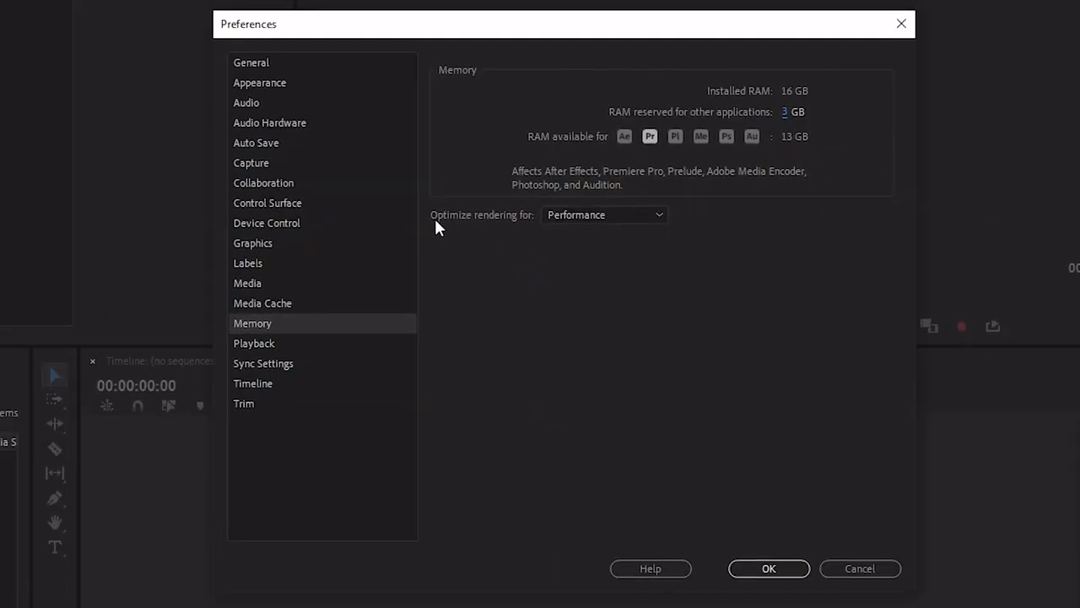
pyautogui.click(619, 214)
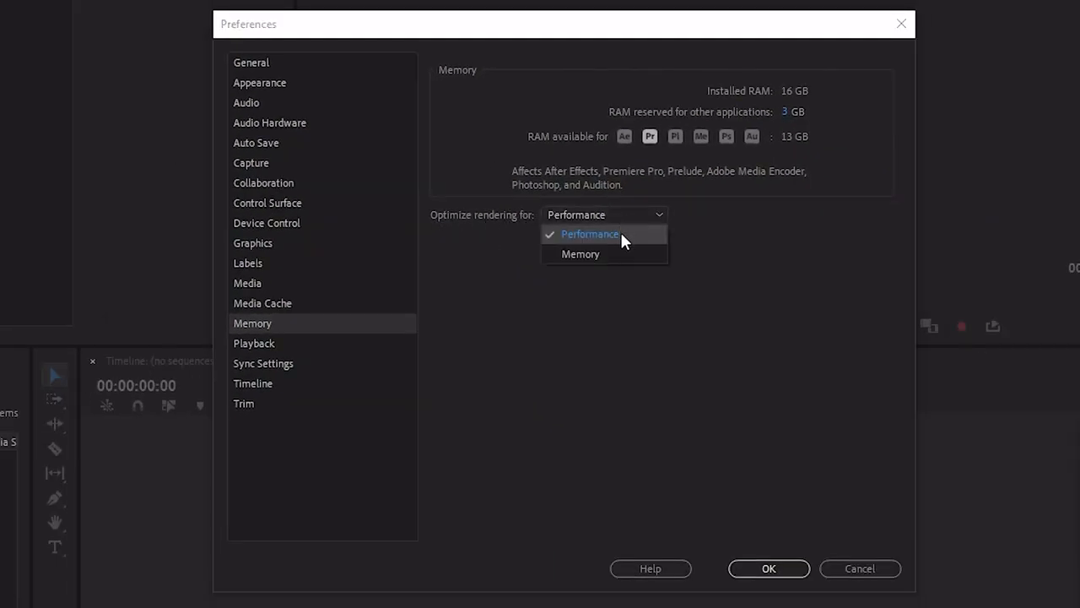
pyautogui.click(621, 235)
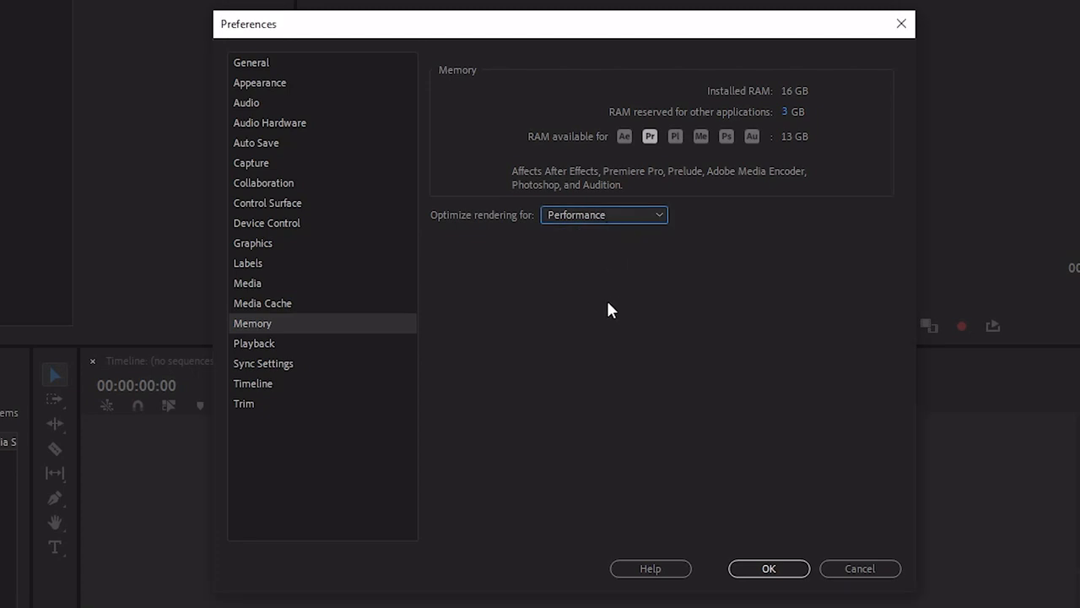
# - Review the Playback and Sync Settings preferences and the Timeline's default transition and still image durations
pyautogui.click(275, 344)
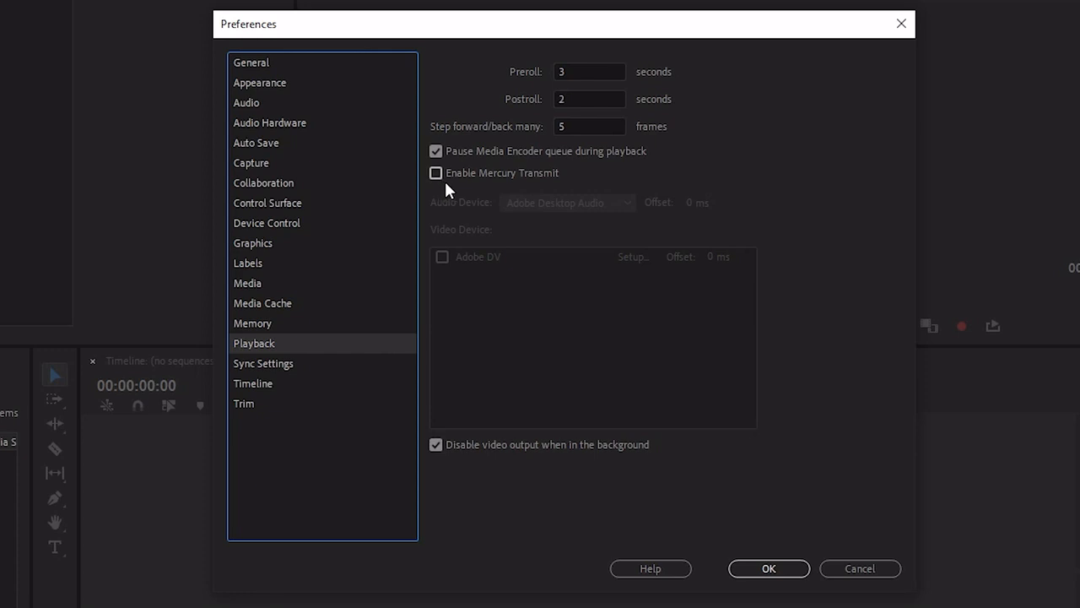
pyautogui.click(290, 364)
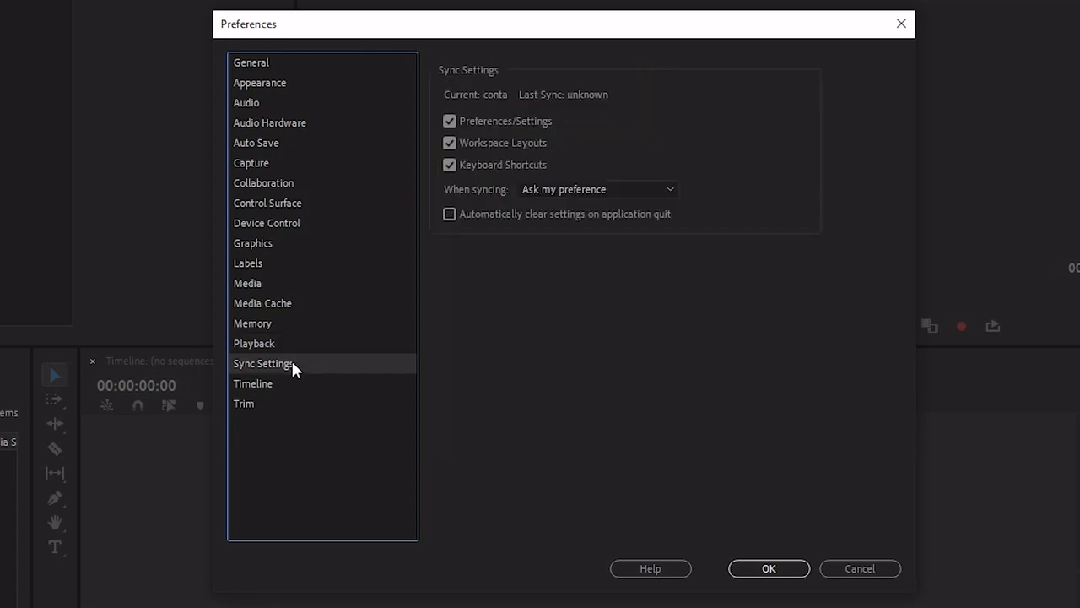
pyautogui.click(297, 385)
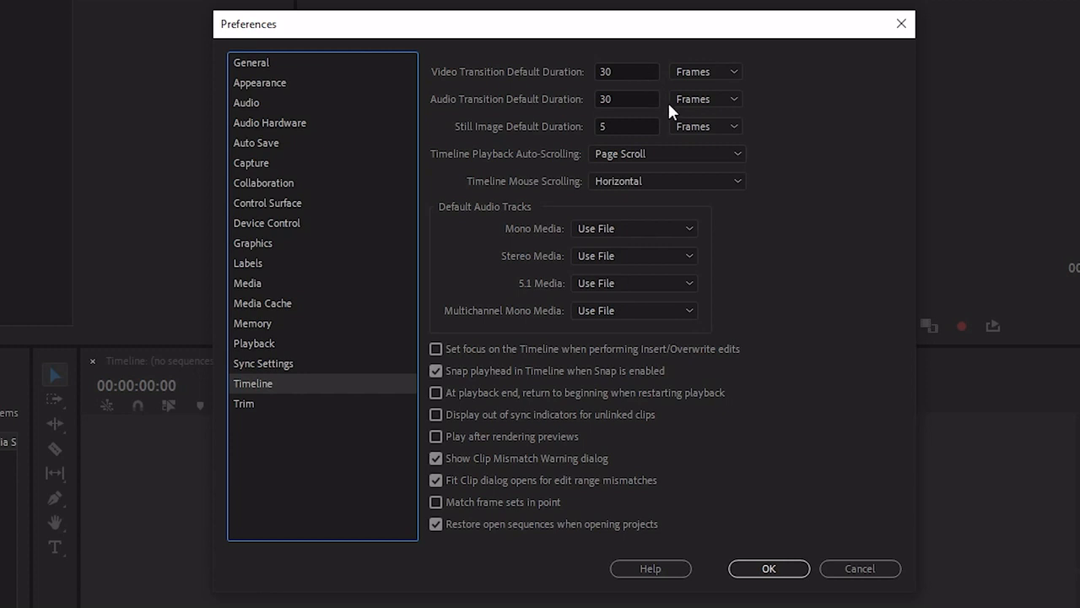
pyautogui.click(629, 73)
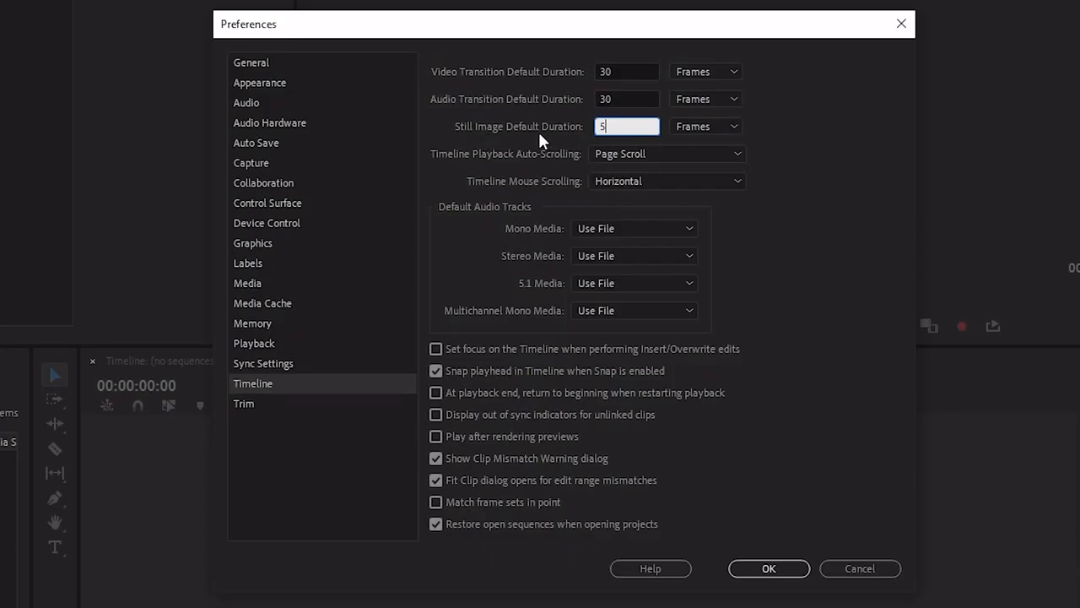
pyautogui.click(801, 167)
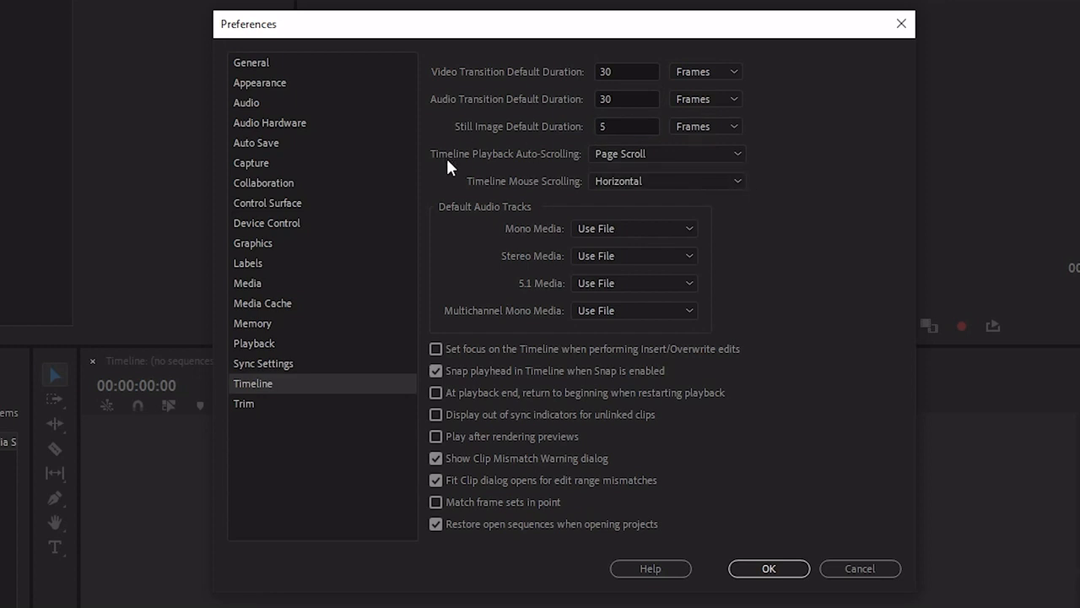
# - Examine the playback auto-scrolling and mouse scrolling options for the Timeline, and view the Trim preferences
pyautogui.click(668, 152)
pyautogui.click(667, 151)
pyautogui.click(649, 179)
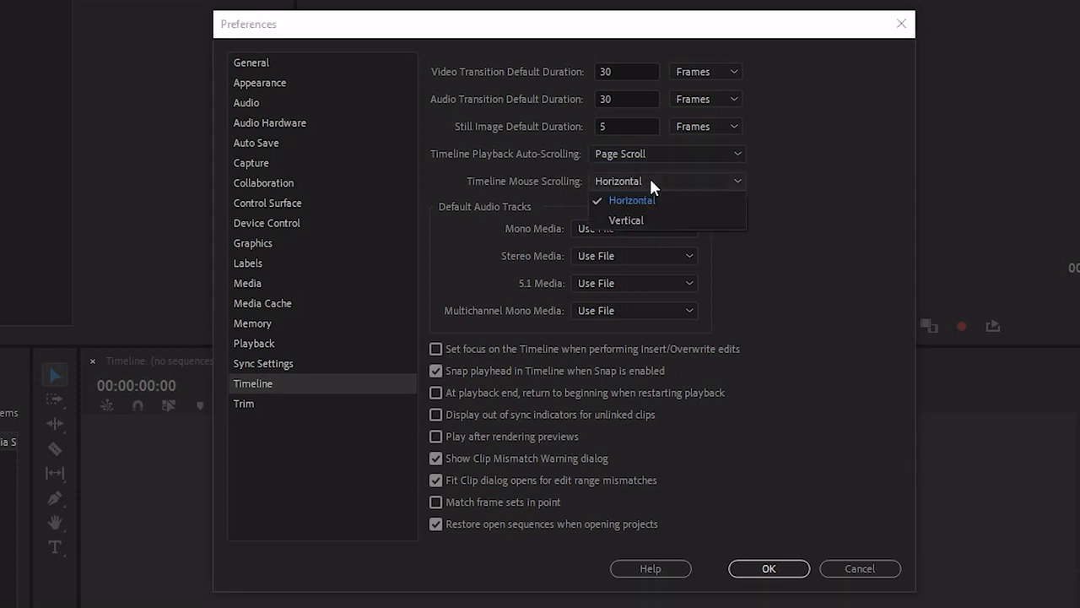
pyautogui.click(650, 179)
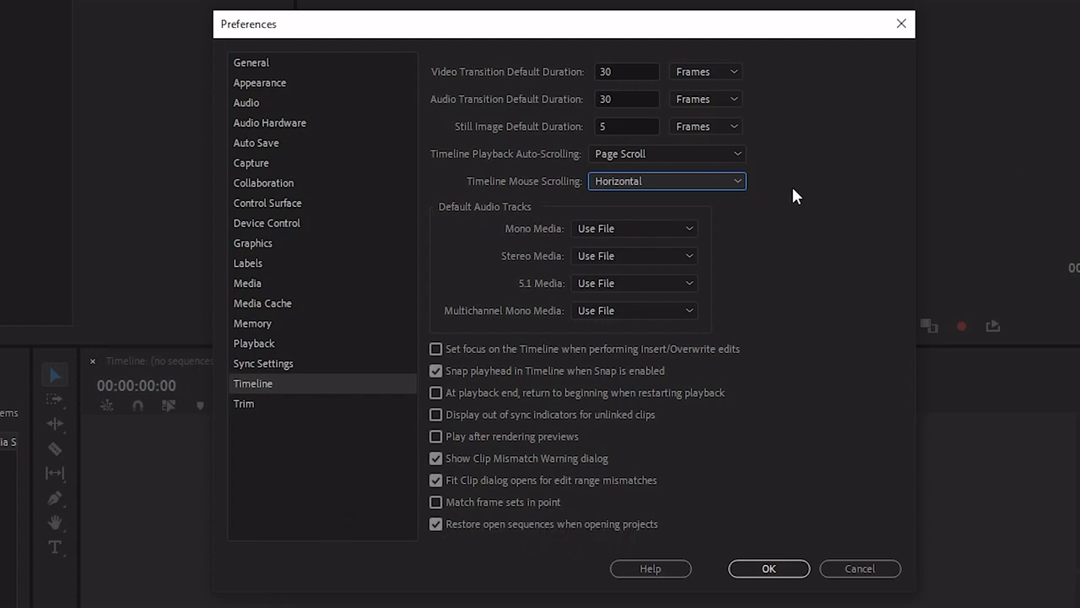
pyautogui.click(252, 403)
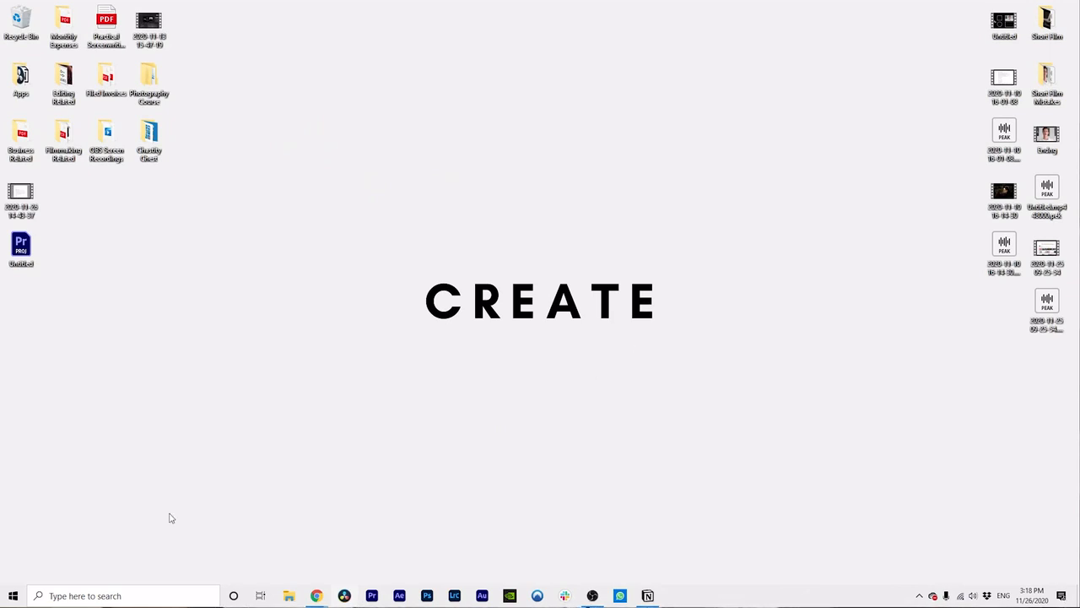
# - Switch to the Windows Update settings to check whether the system is up to date, and close them
pyautogui.click(111, 595)
pyautogui.write('updates')
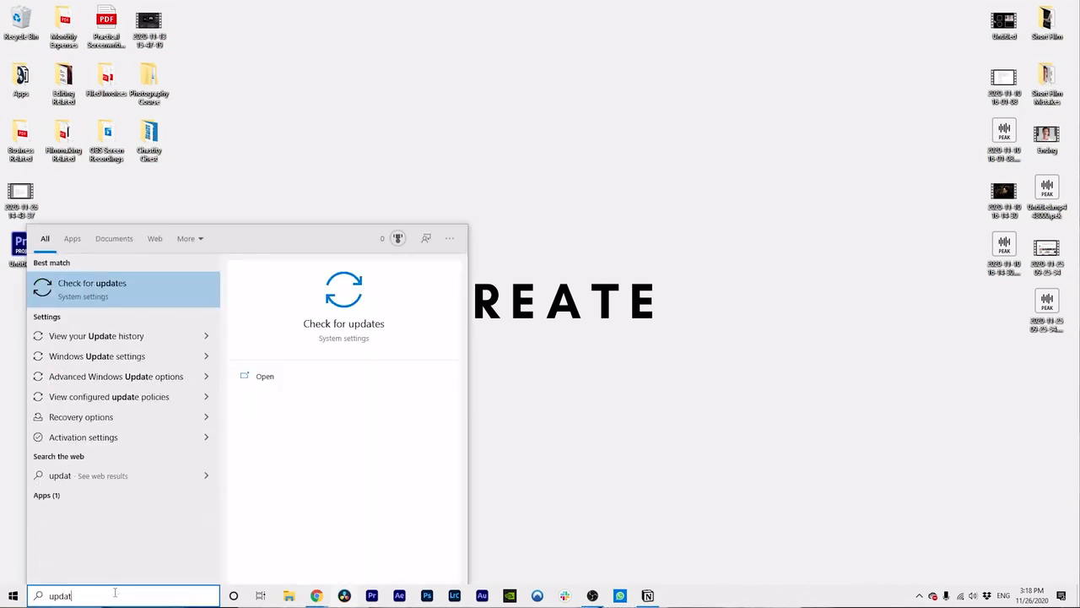
pyautogui.click(110, 291)
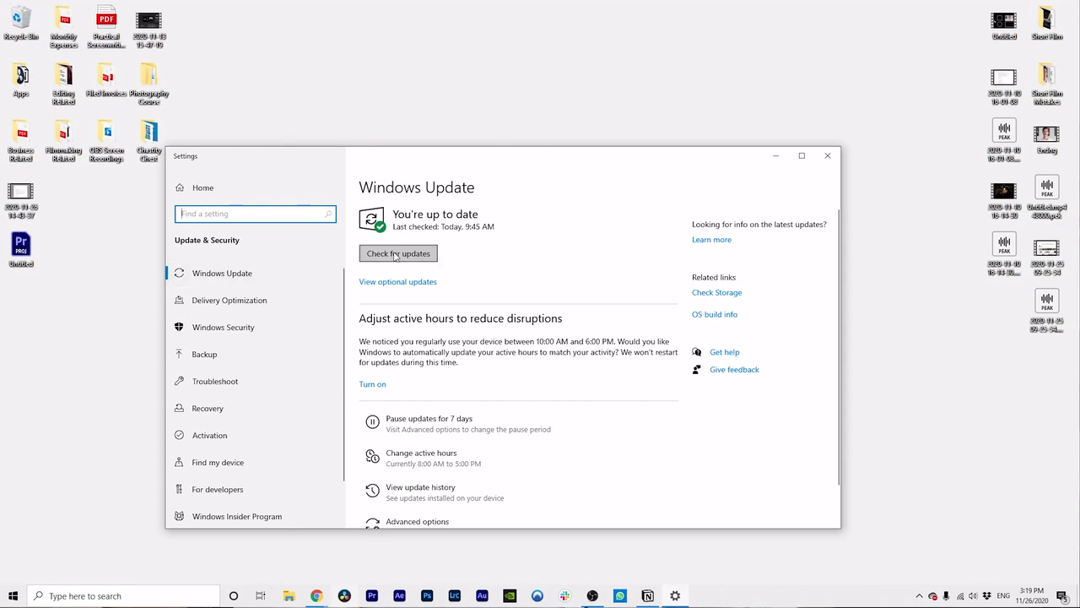
pyautogui.click(827, 155)
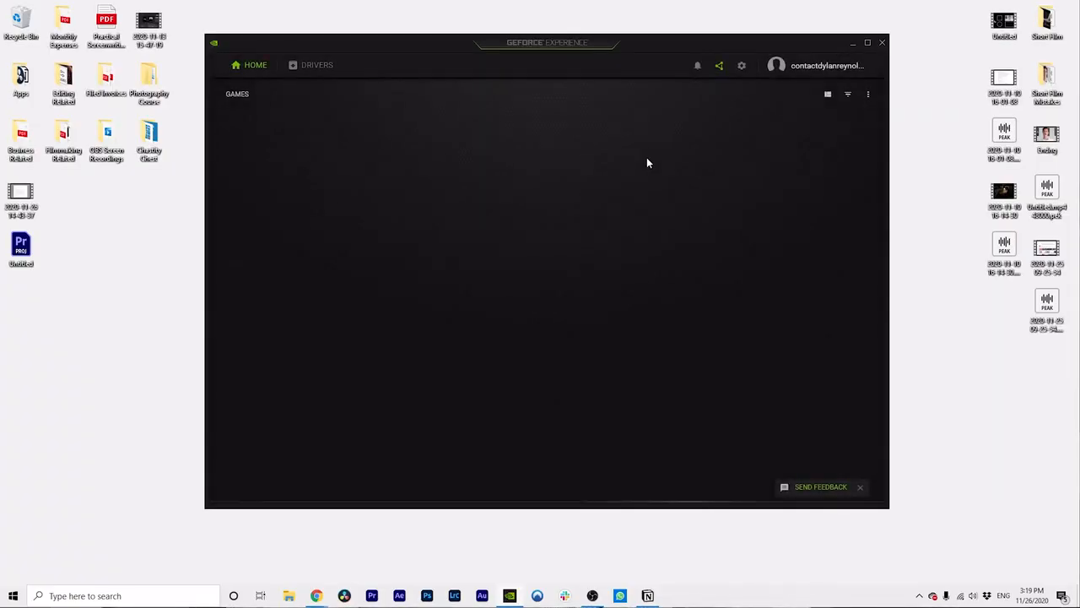
# - Switch to GeForce Experience to check whether the graphics driver is current, and close it
pyautogui.click(510, 596)
pyautogui.click(511, 596)
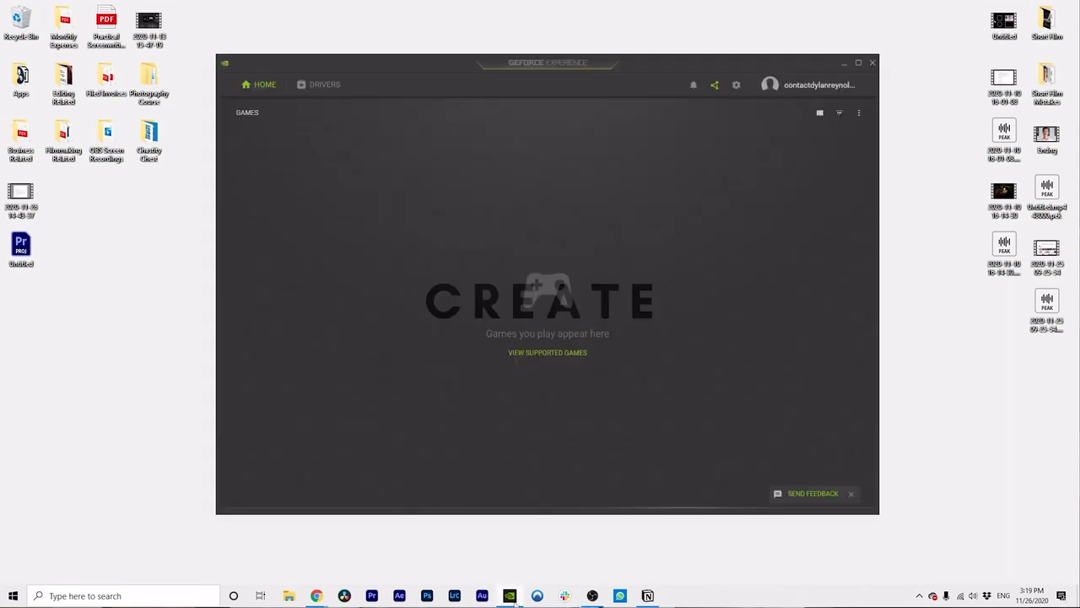
pyautogui.click(312, 66)
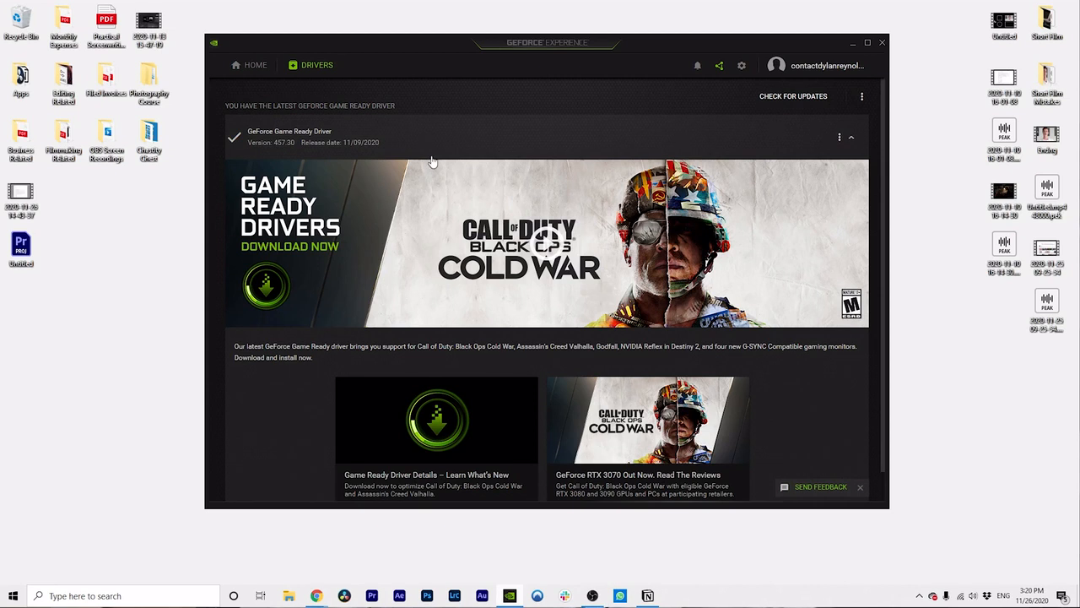
pyautogui.click(881, 45)
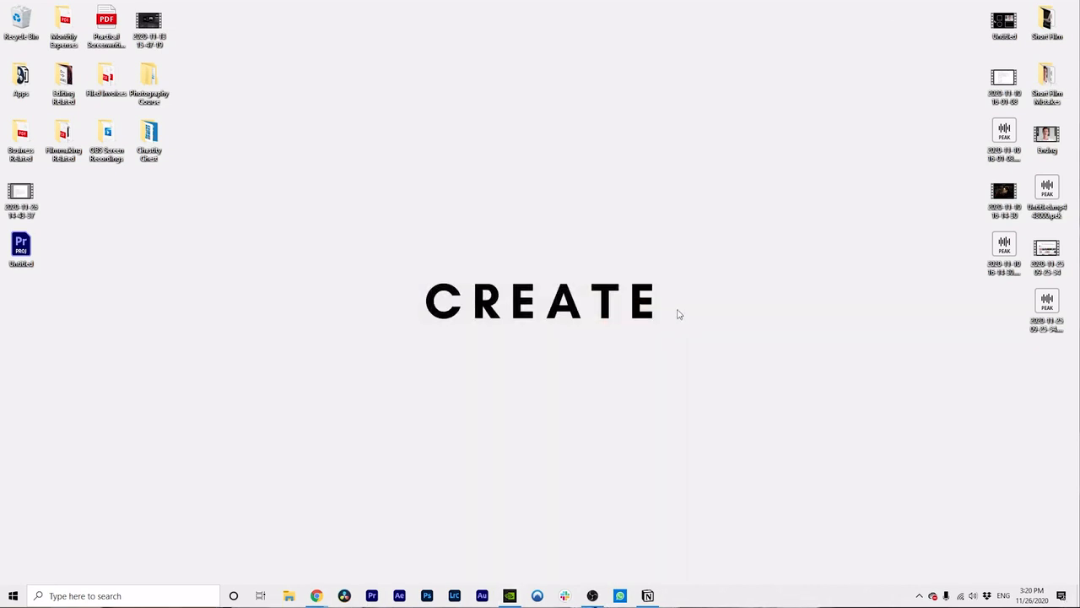